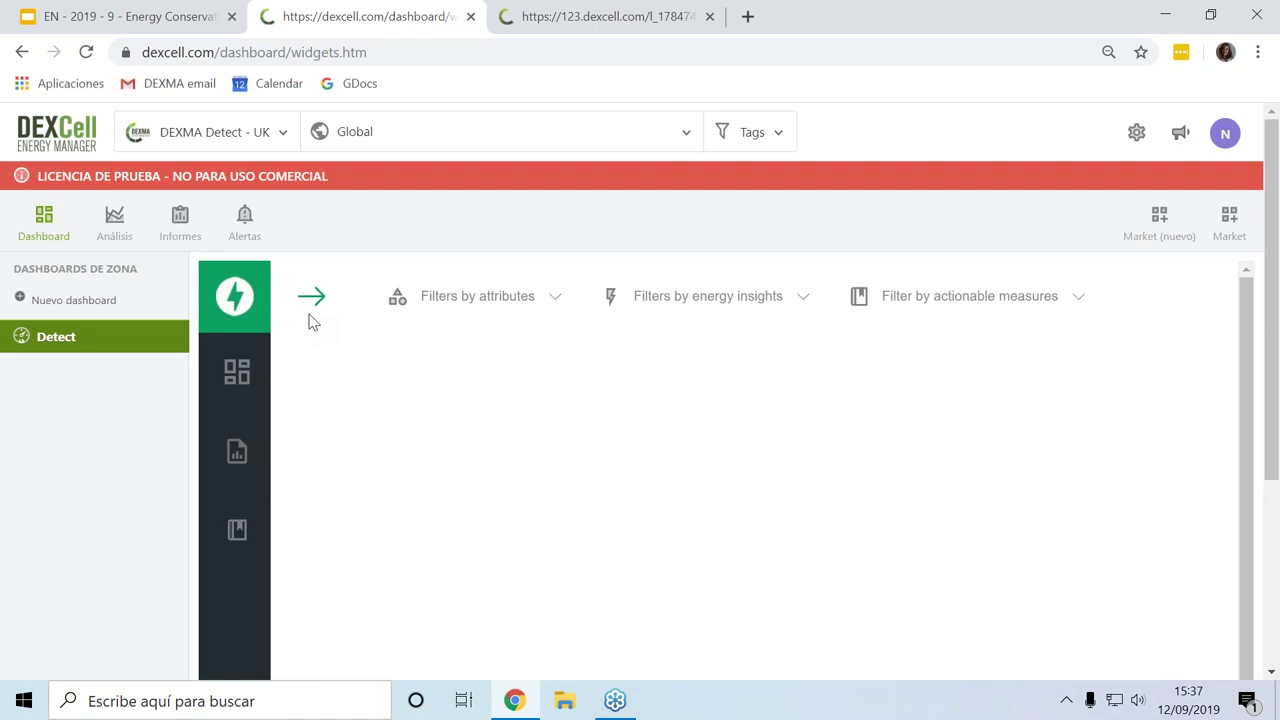
left_click(559, 302)
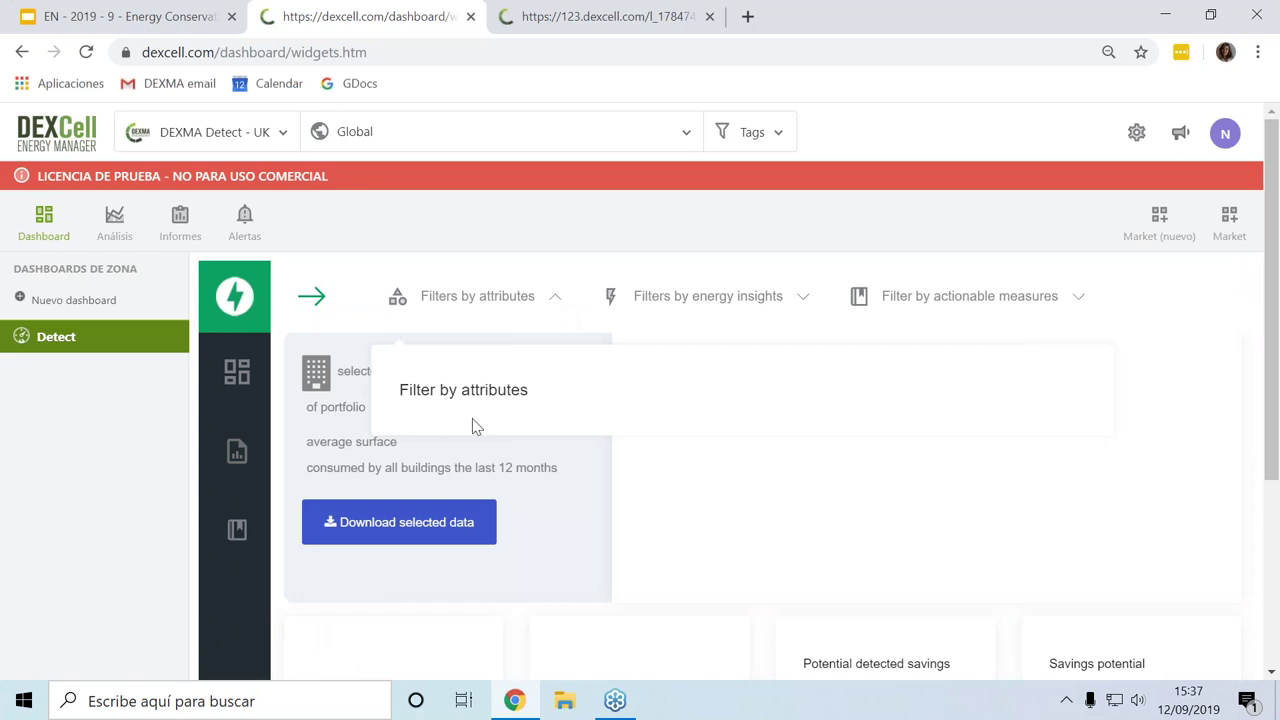
left_click(555, 299)
left_click(556, 300)
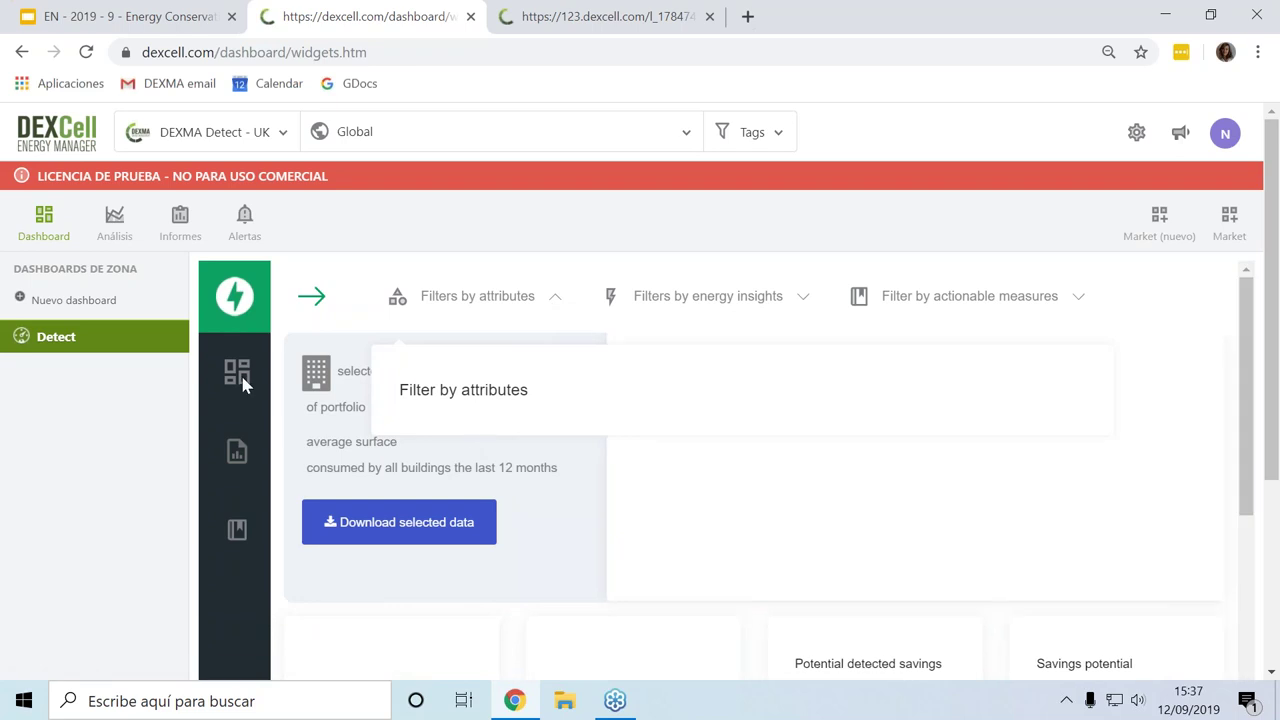
scroll(476, 495, "down", 2)
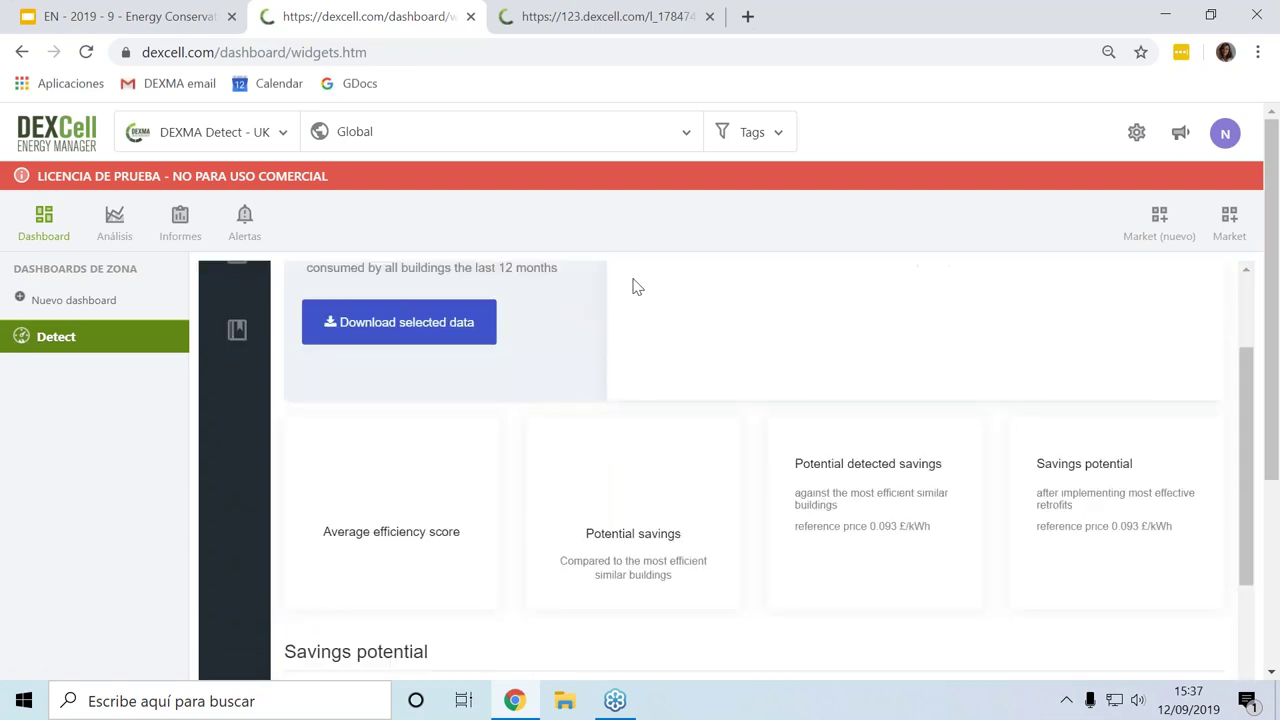
scroll(632, 287, "up", 2)
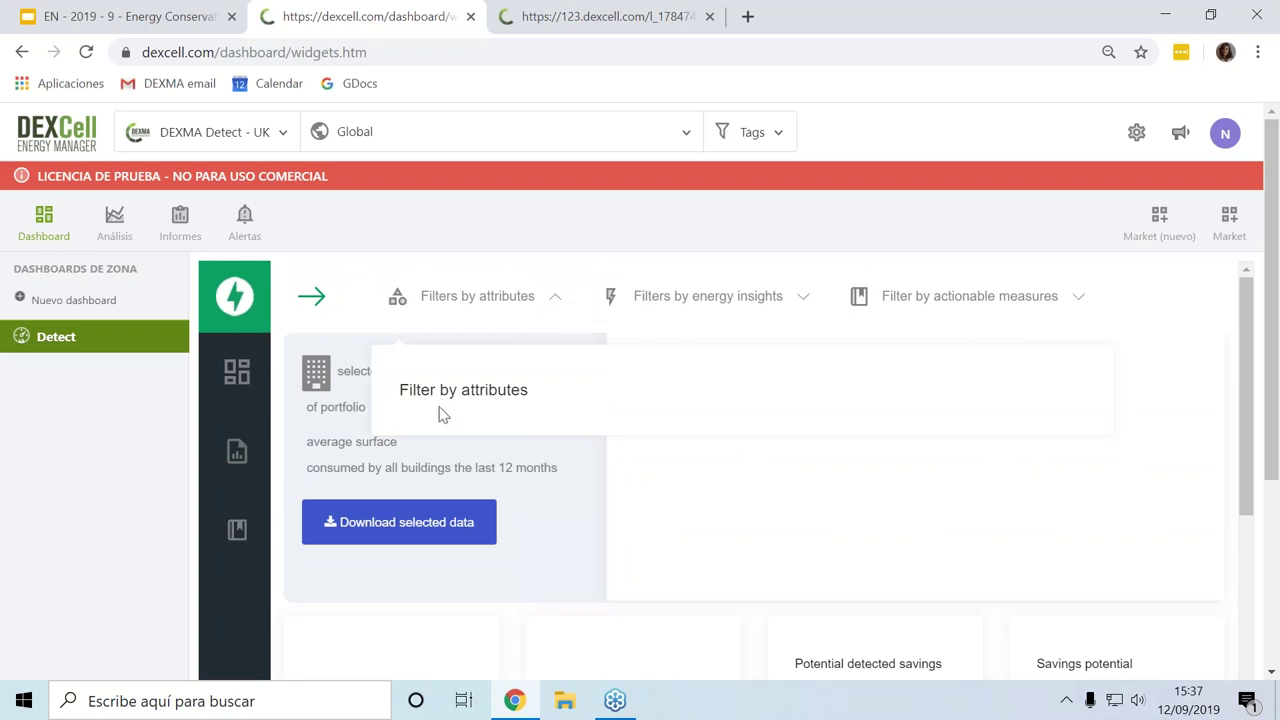
left_click(312, 296)
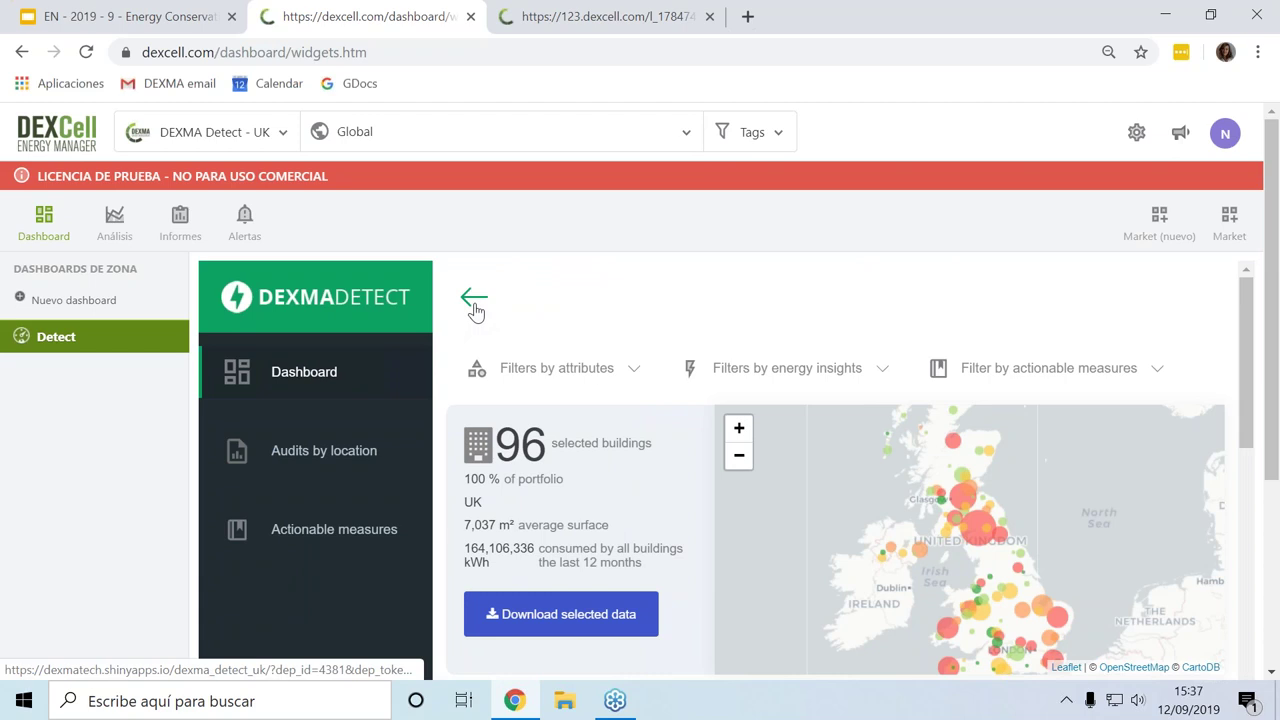
left_click(472, 299)
Filter the portfolio's buildings by attribute, setting the sector to SUPERMARKET.
left_click(530, 302)
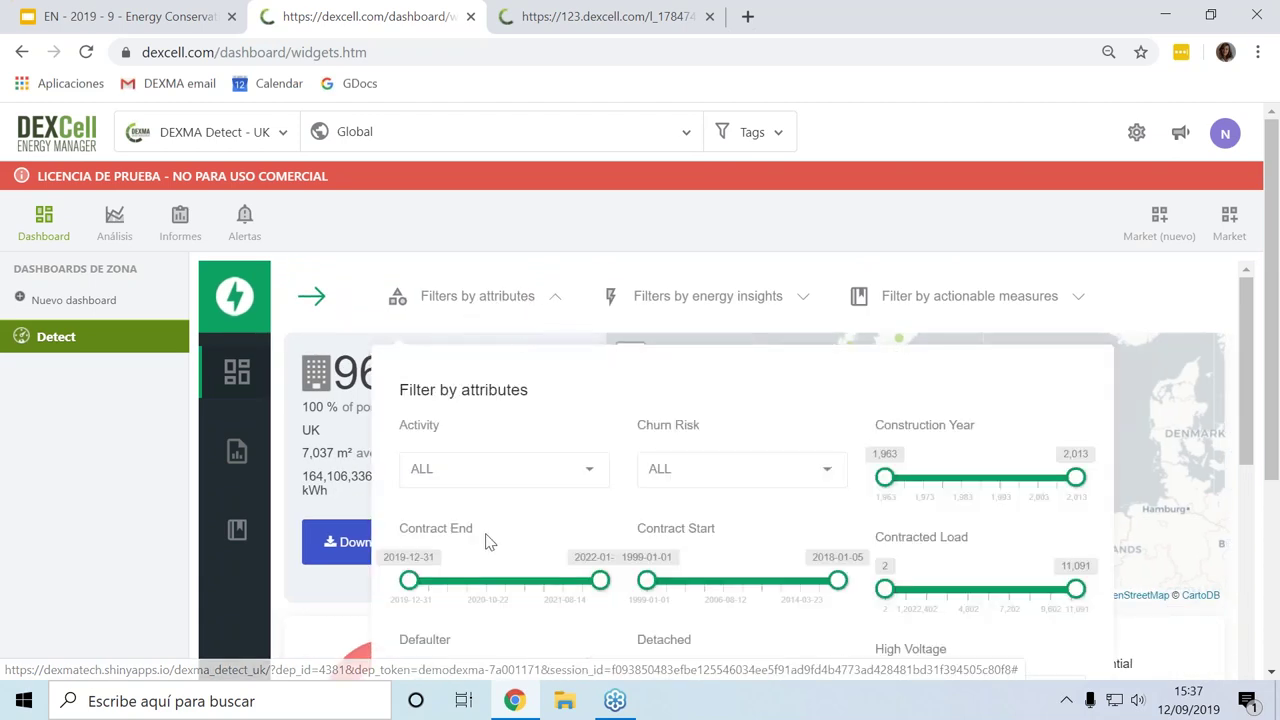
scroll(490, 540, "down", 5)
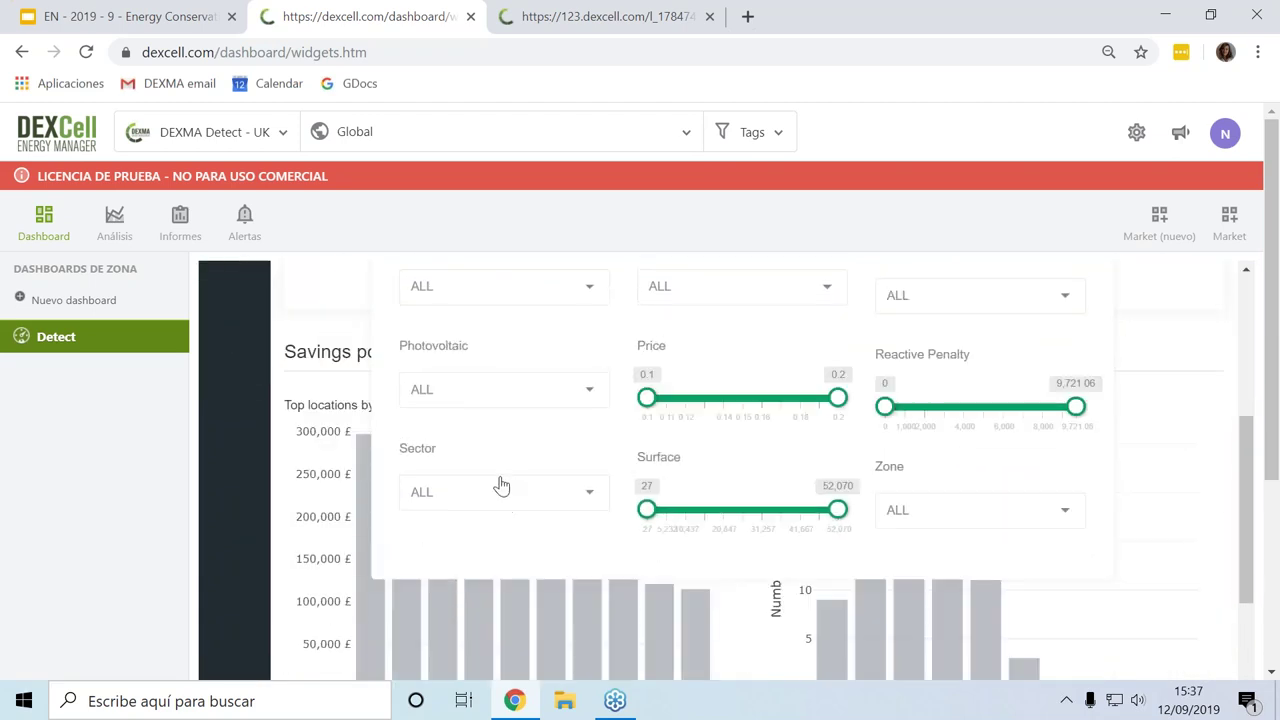
left_click(581, 491)
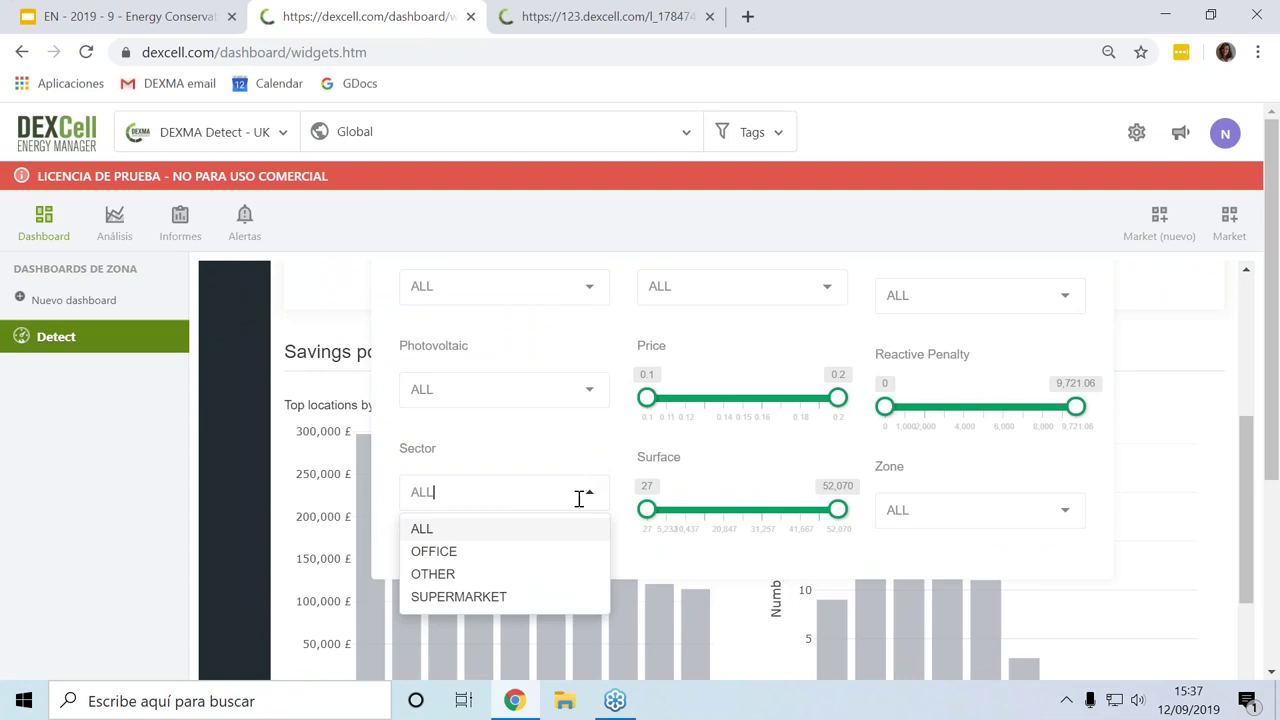
left_click(517, 614)
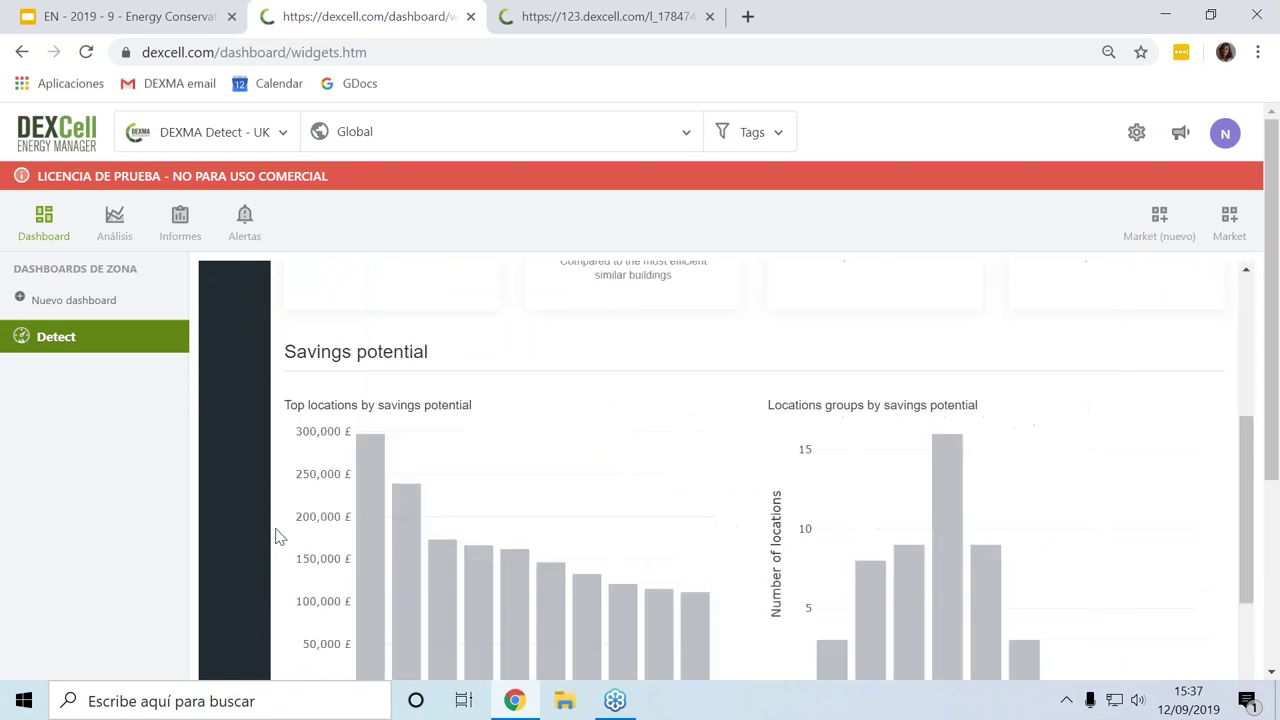
Examine the filtered portfolio's building summary, map, efficiency score, savings figures and savings potential charts.
scroll(278, 537, "up", 5)
scroll(278, 537, "down", 1)
scroll(278, 537, "up", 1)
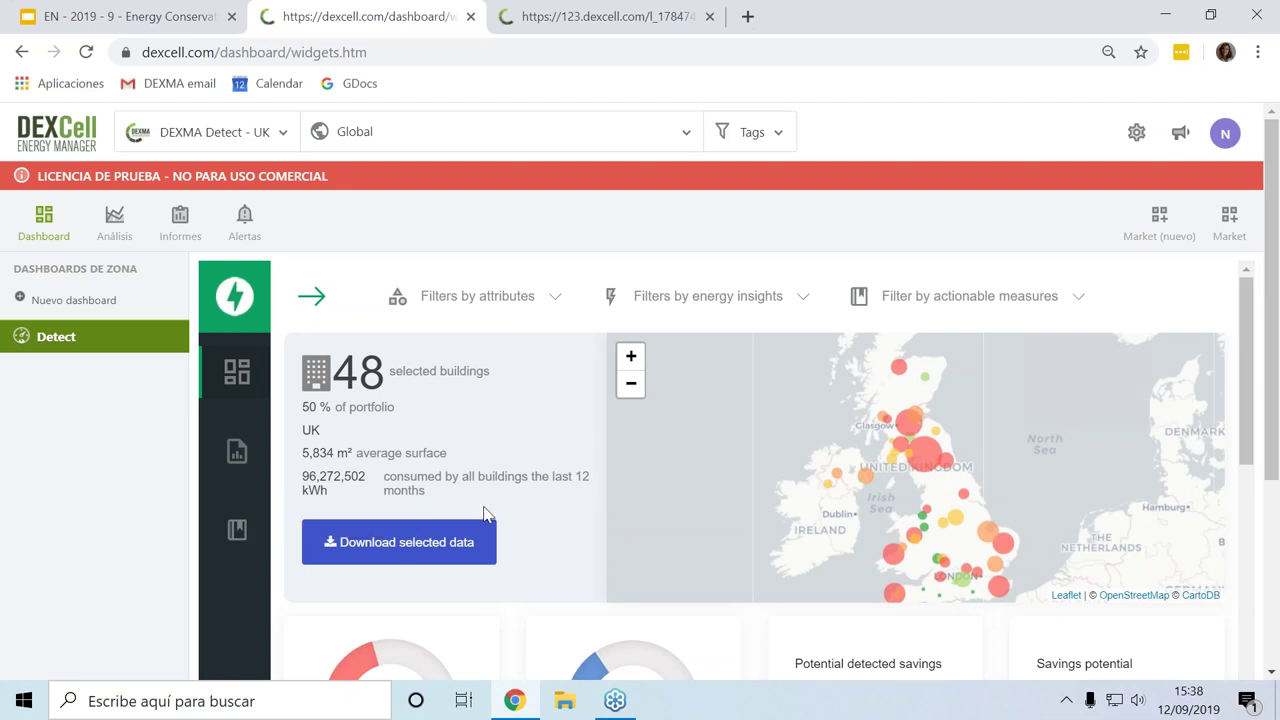
scroll(489, 514, "down", 1)
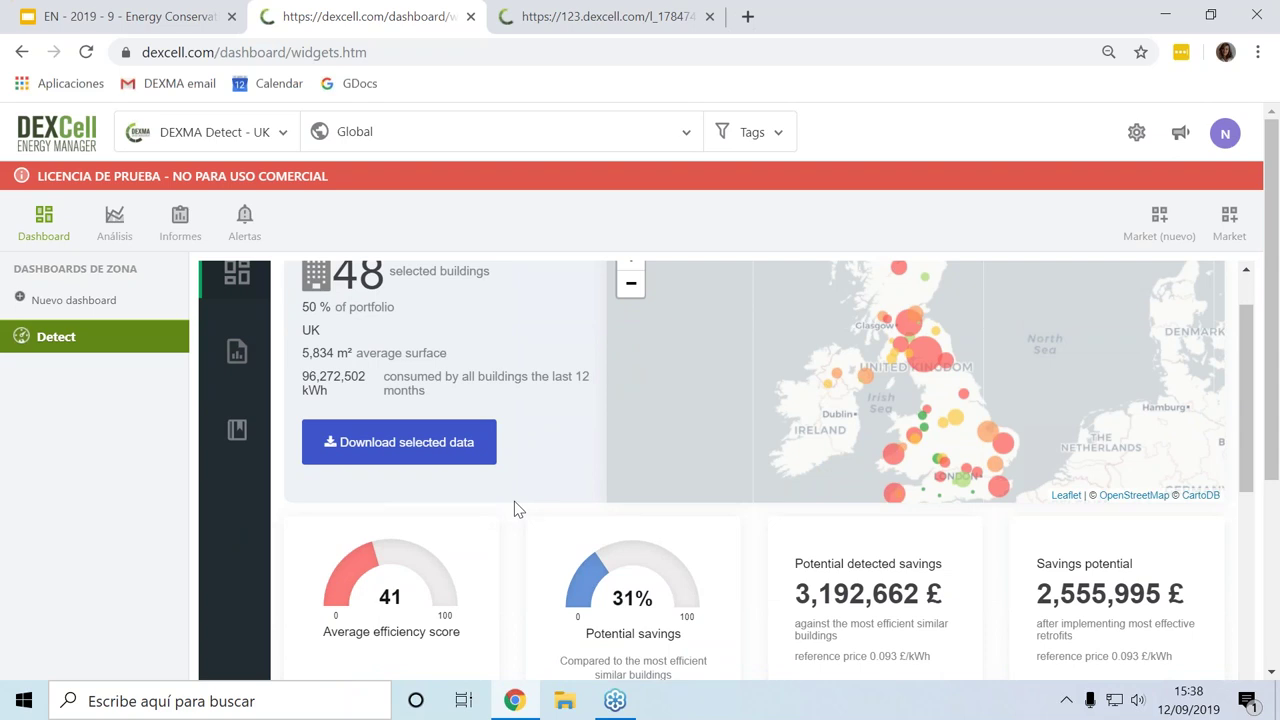
scroll(514, 502, "down", 2)
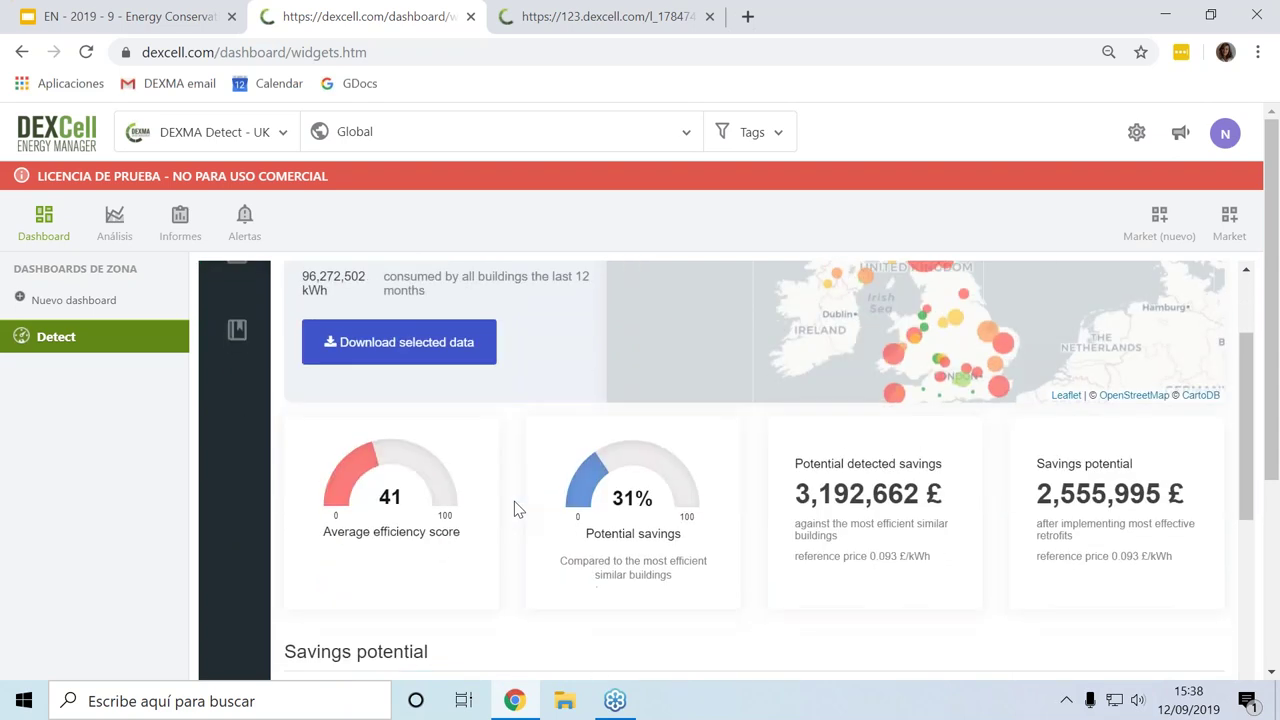
scroll(514, 501, "down", 2)
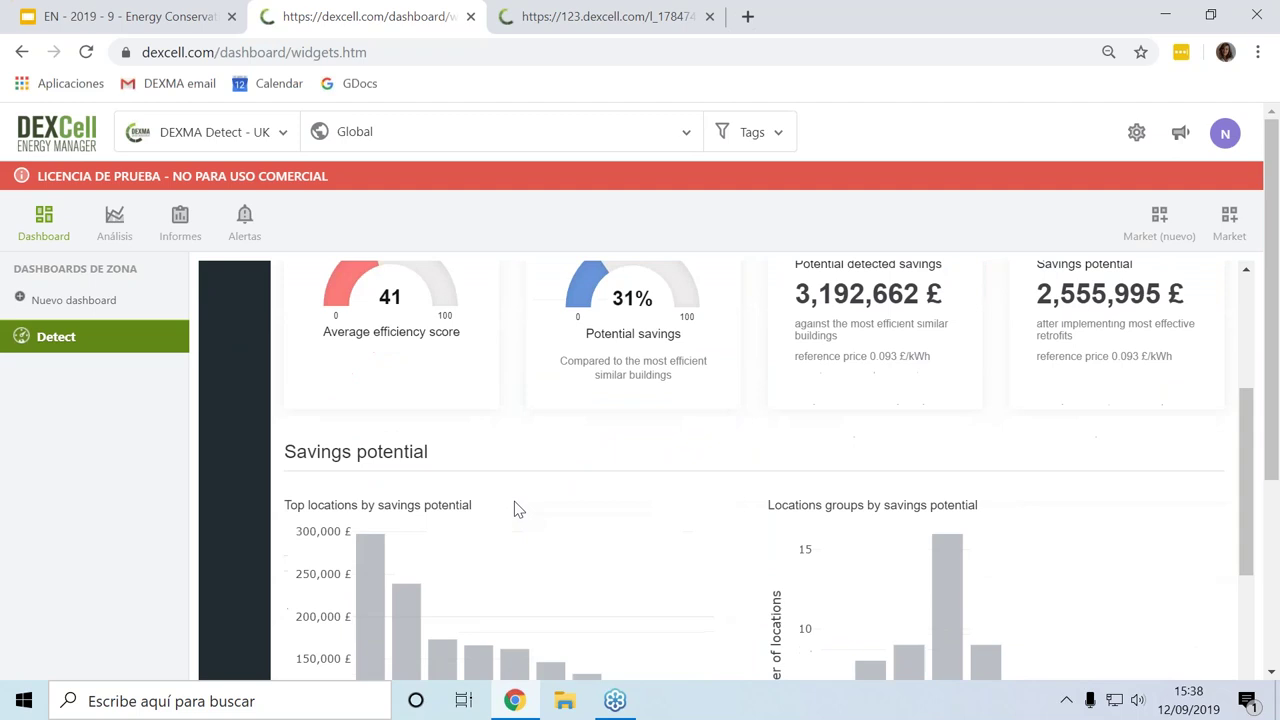
scroll(514, 501, "down", 1)
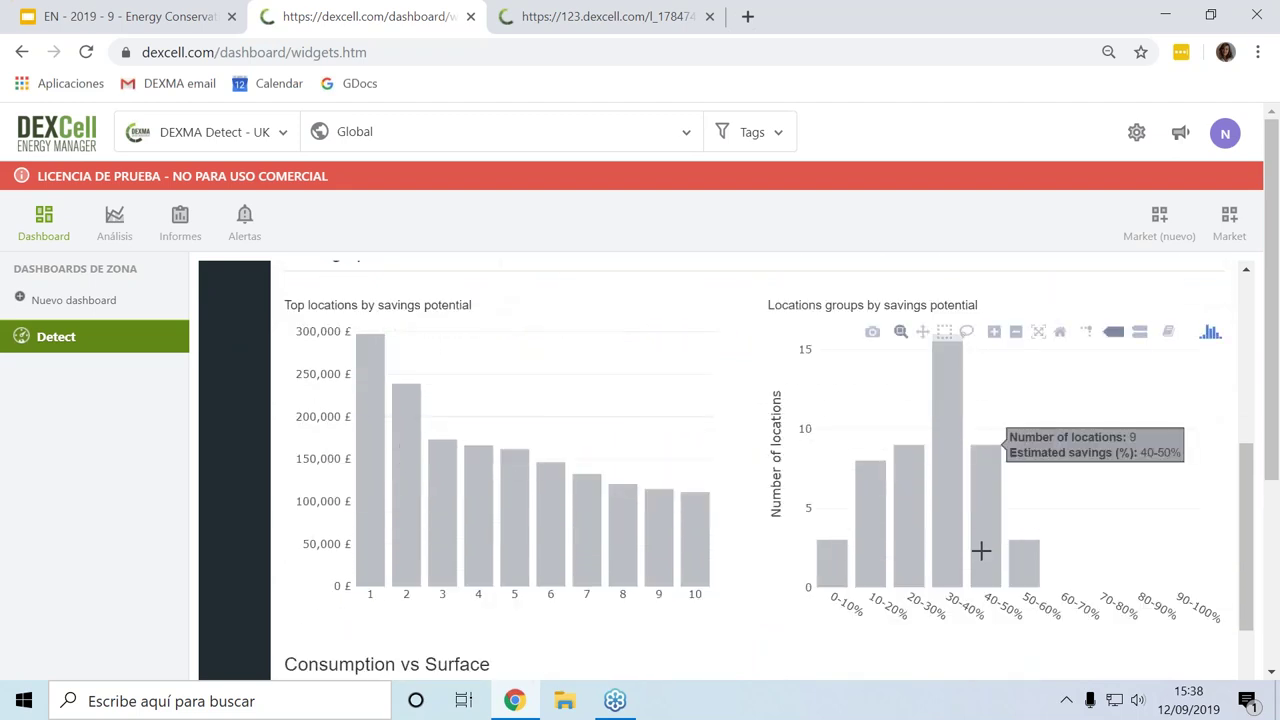
Examine the Consumption vs Surface and Locations consumption charts, including the details of individual locations.
scroll(851, 560, "down", 4)
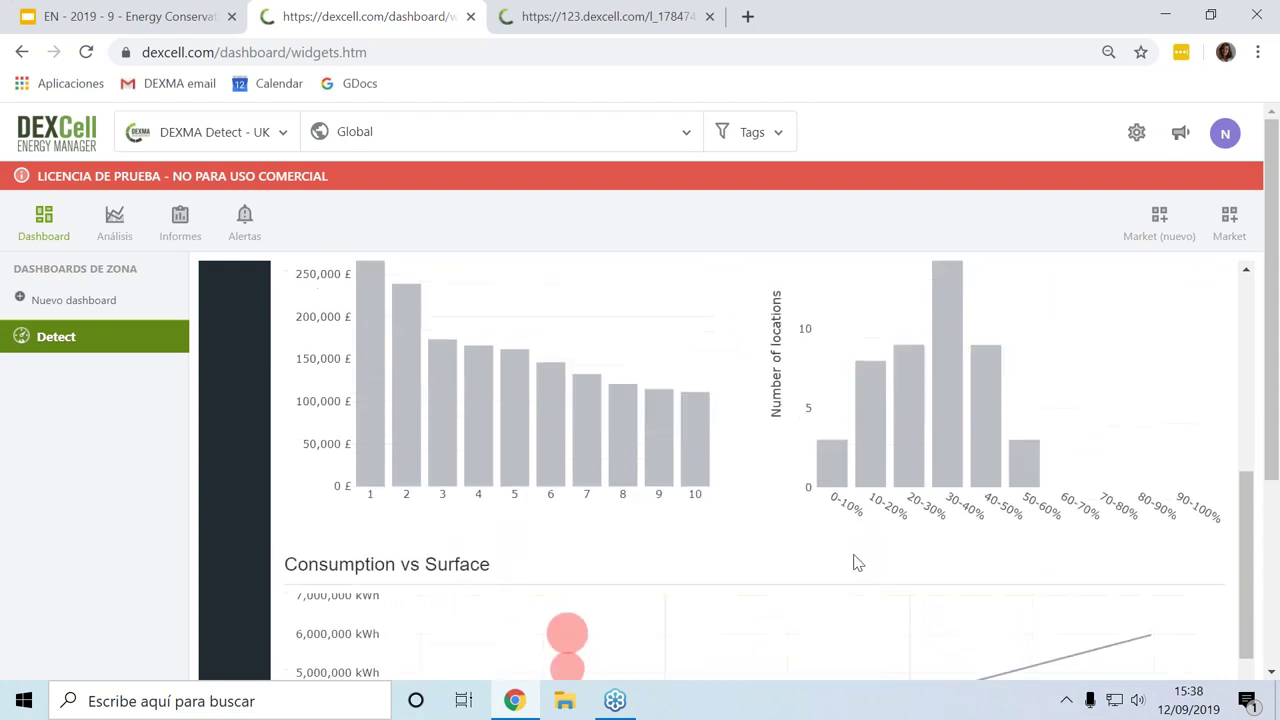
scroll(858, 528, "down", 2)
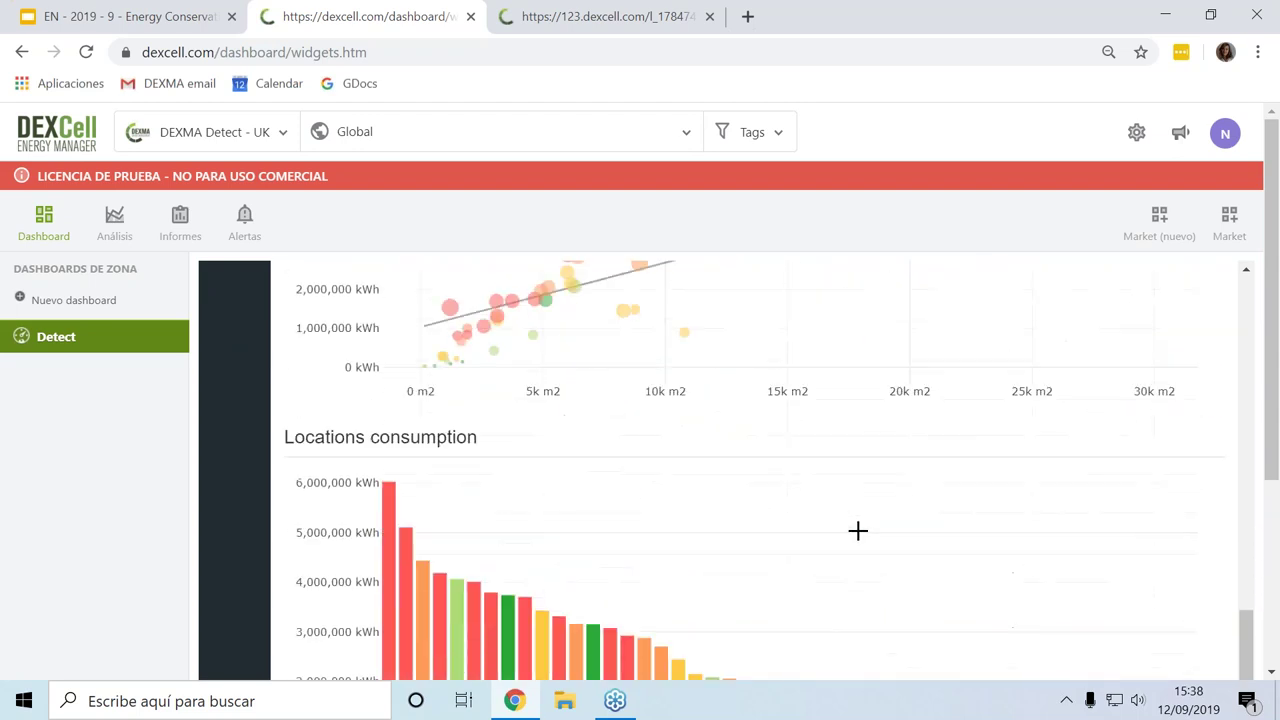
scroll(806, 520, "down", 1)
scroll(400, 520, "down", 1)
scroll(390, 515, "up", 1)
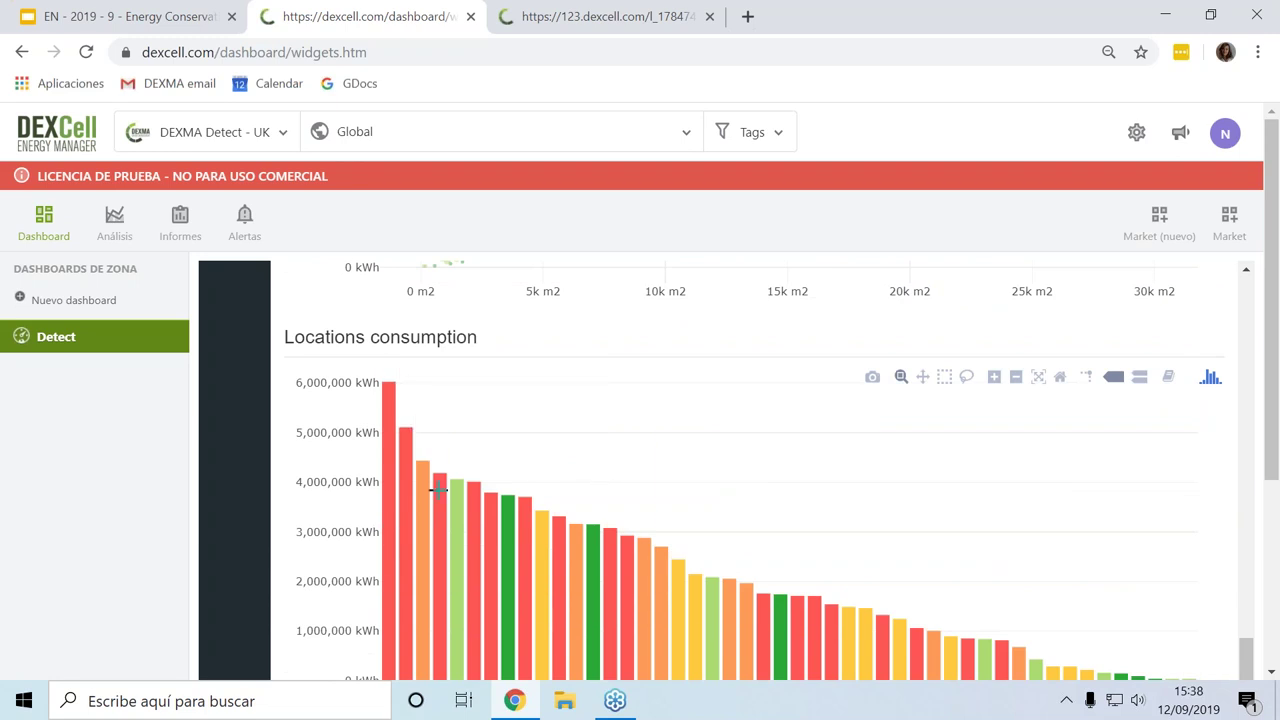
mouse_move(417, 499)
scroll(642, 468, "down", 1)
mouse_move(643, 472)
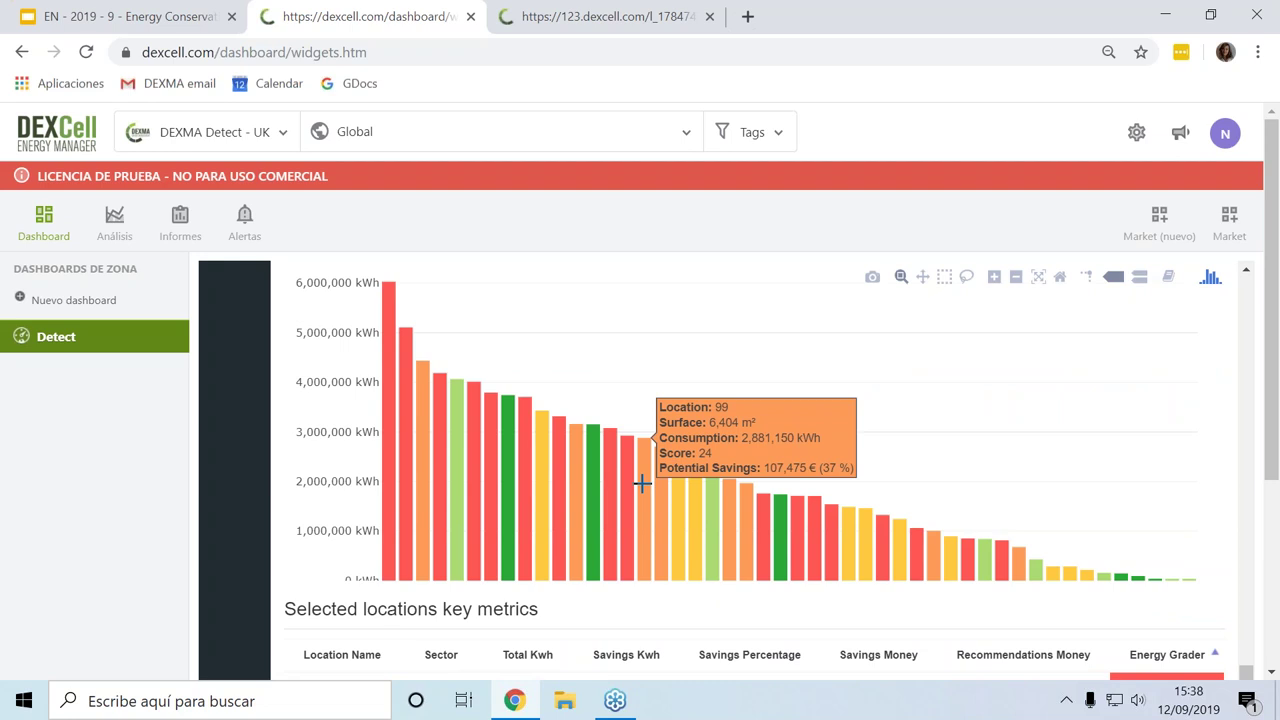
Open the audits by location and select location 55.
scroll(505, 478, "up", 3)
scroll(310, 455, "up", 10)
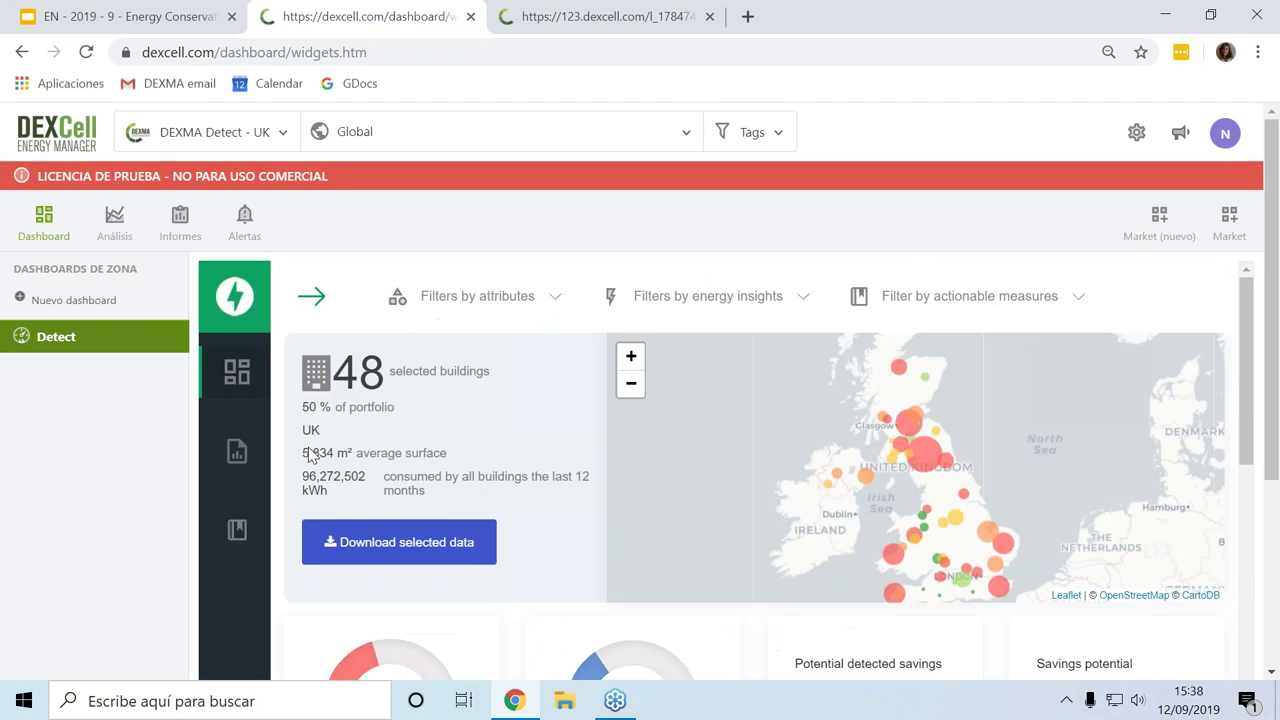
left_click(228, 455)
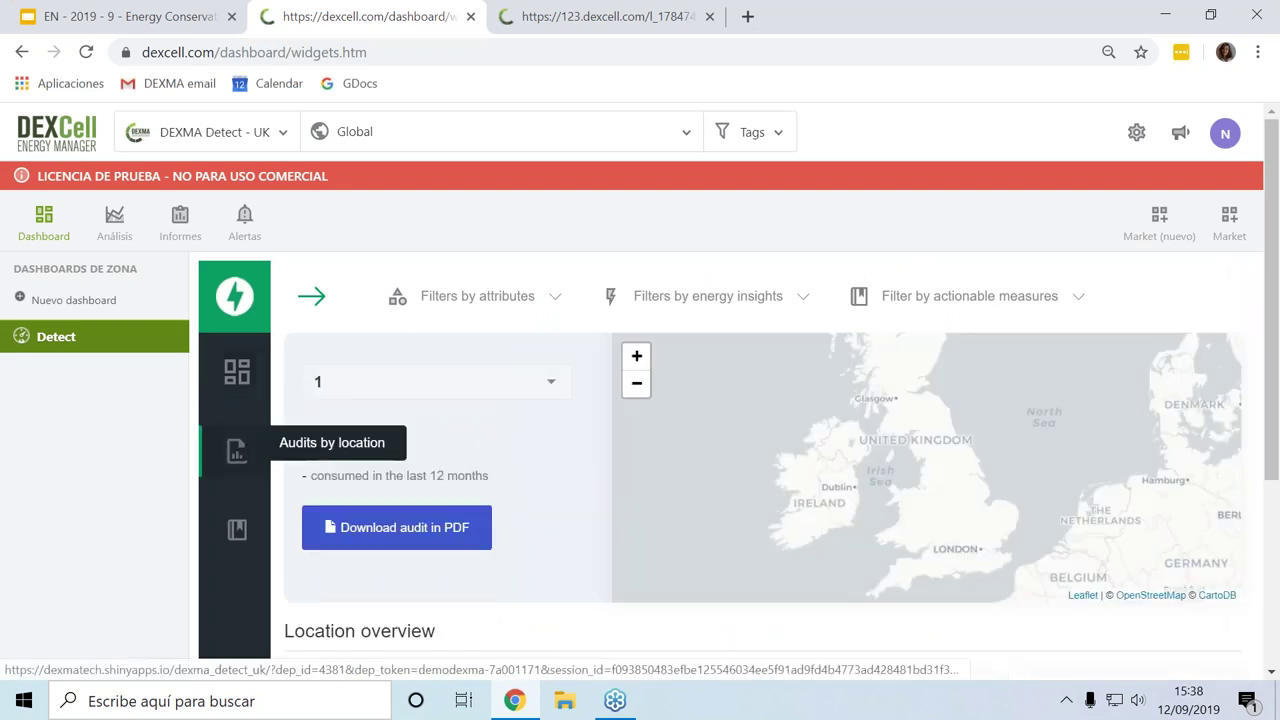
left_click(437, 386)
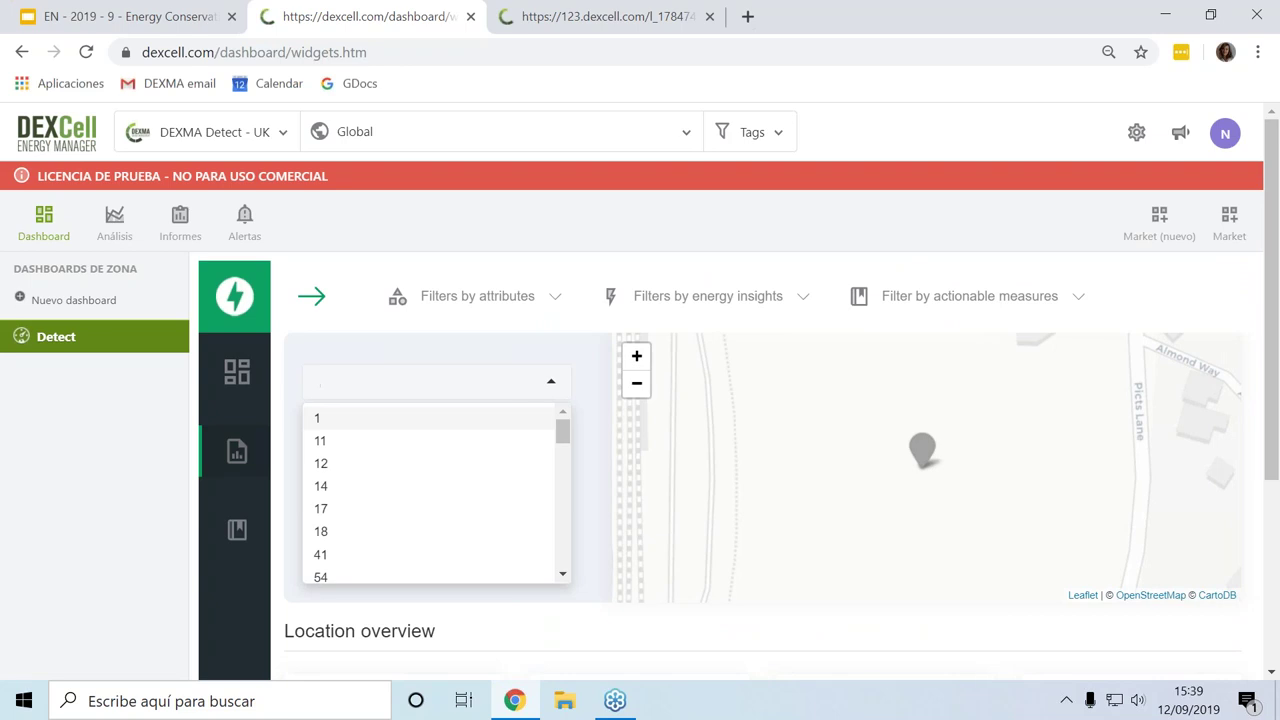
type("55")
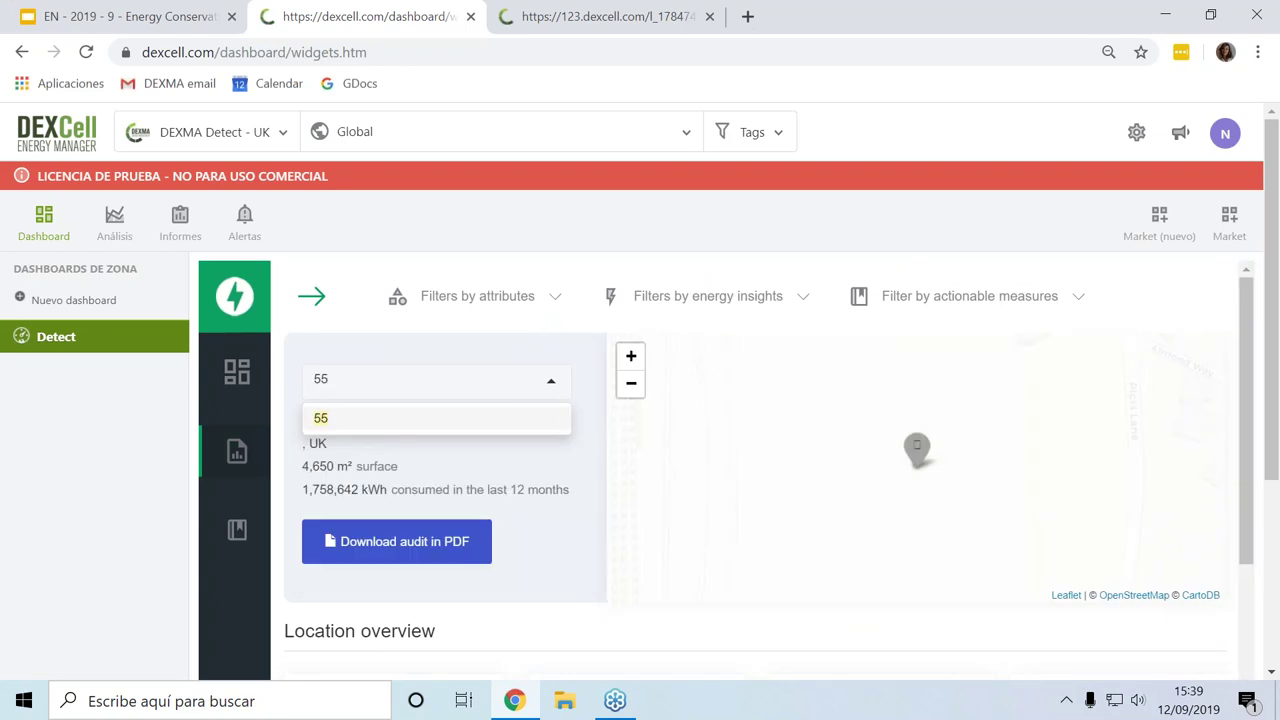
key("Return")
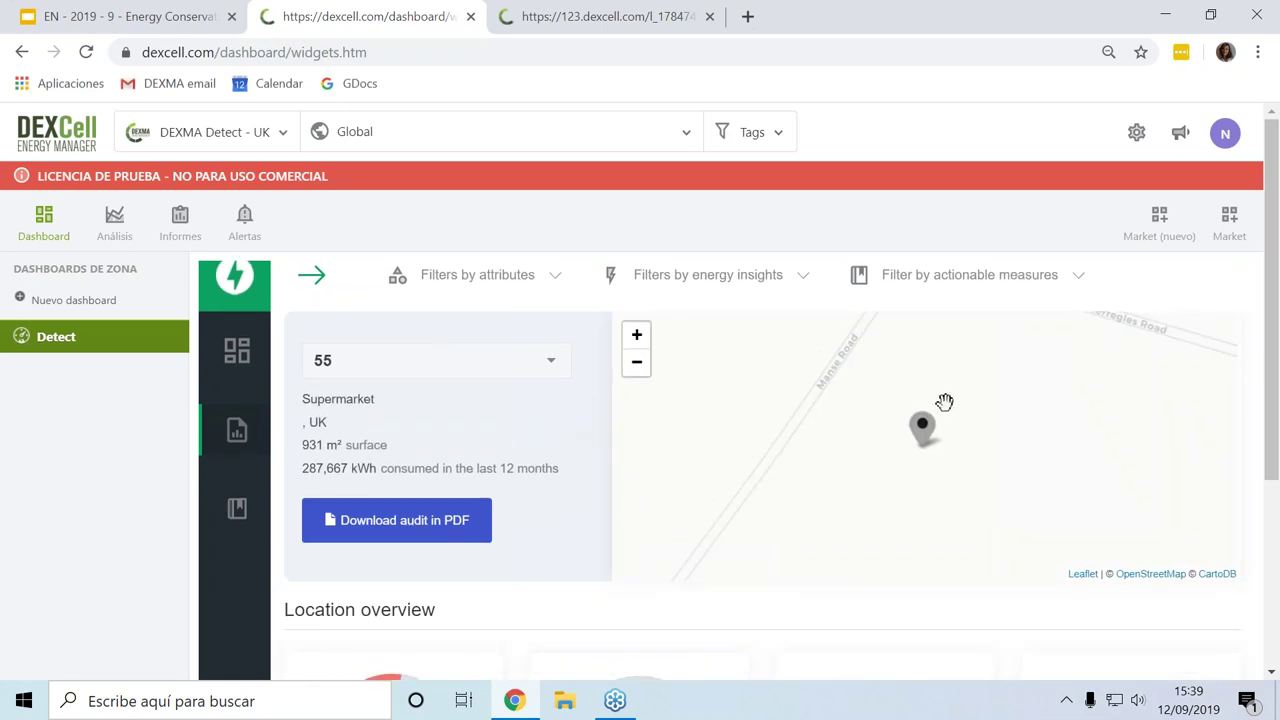
Examine location 55's surroundings on the map, its overview metrics, the 12-month comparison with similar buildings and the disaggregated consumption.
left_click(640, 366)
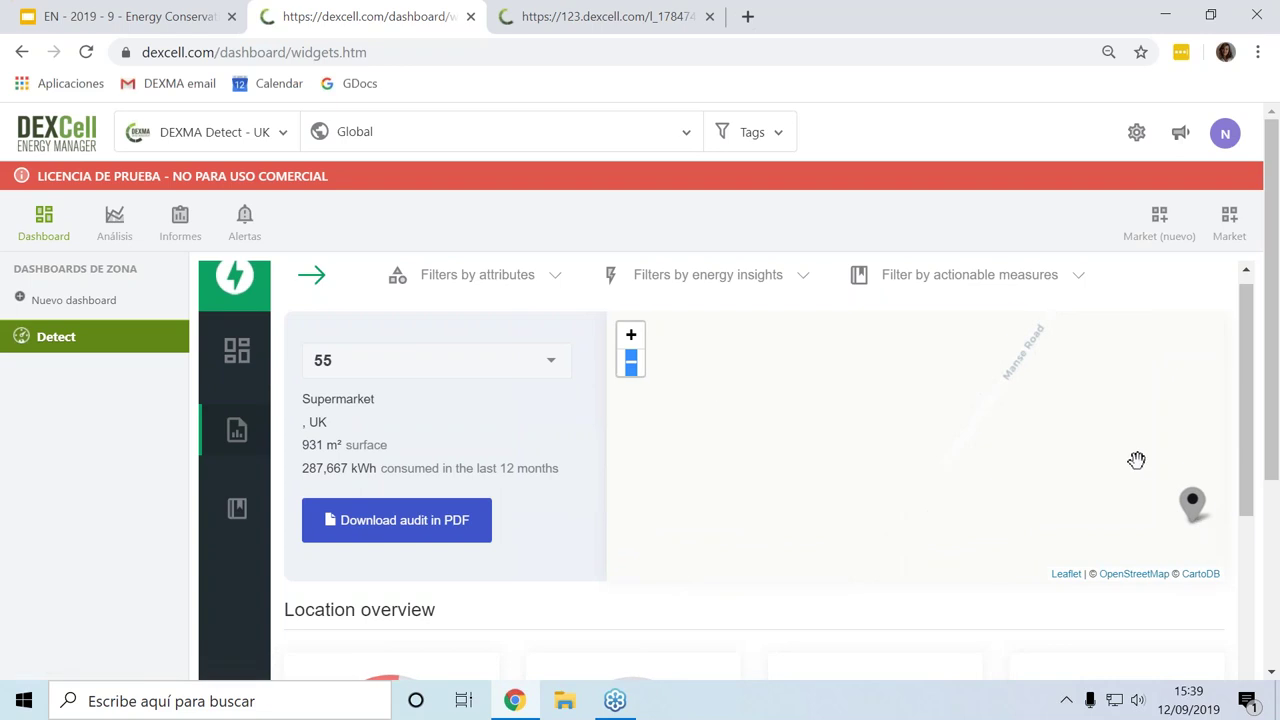
left_click_drag(1090, 440, 766, 377)
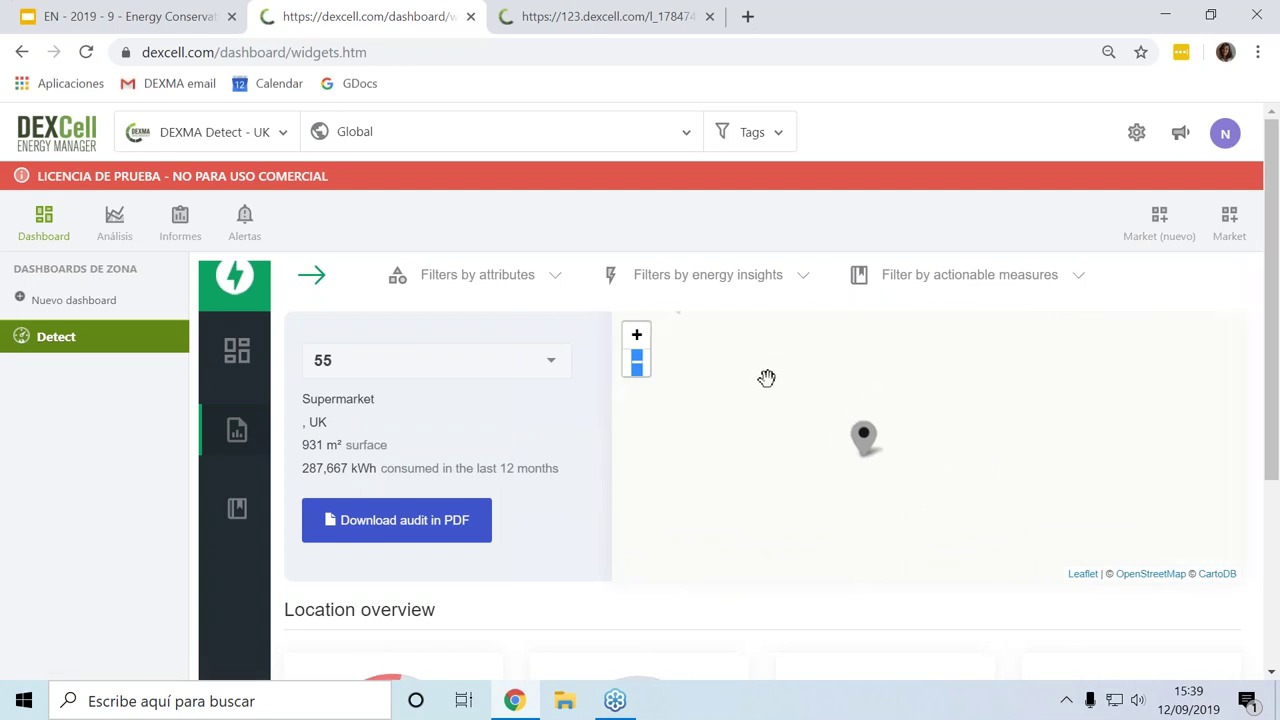
left_click(631, 363)
left_click(631, 363)
left_click(631, 363)
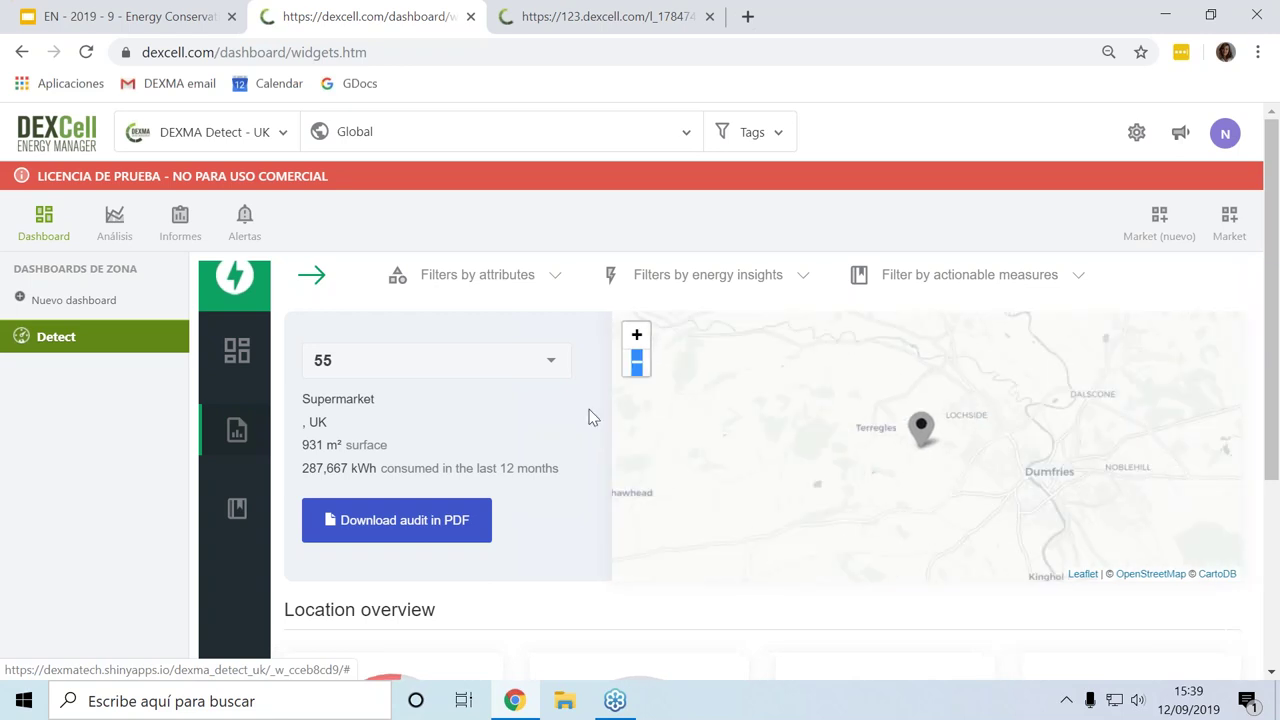
scroll(588, 412, "down", 2)
scroll(588, 420, "down", 1)
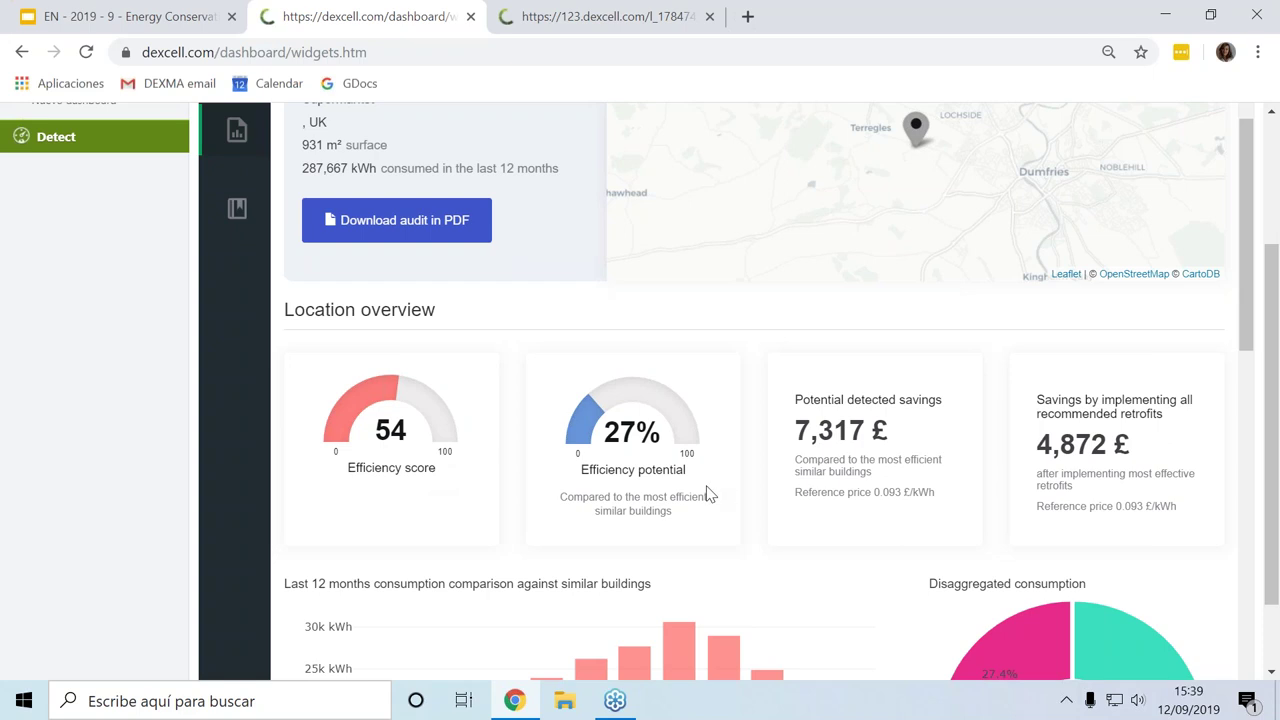
scroll(707, 496, "down", 1)
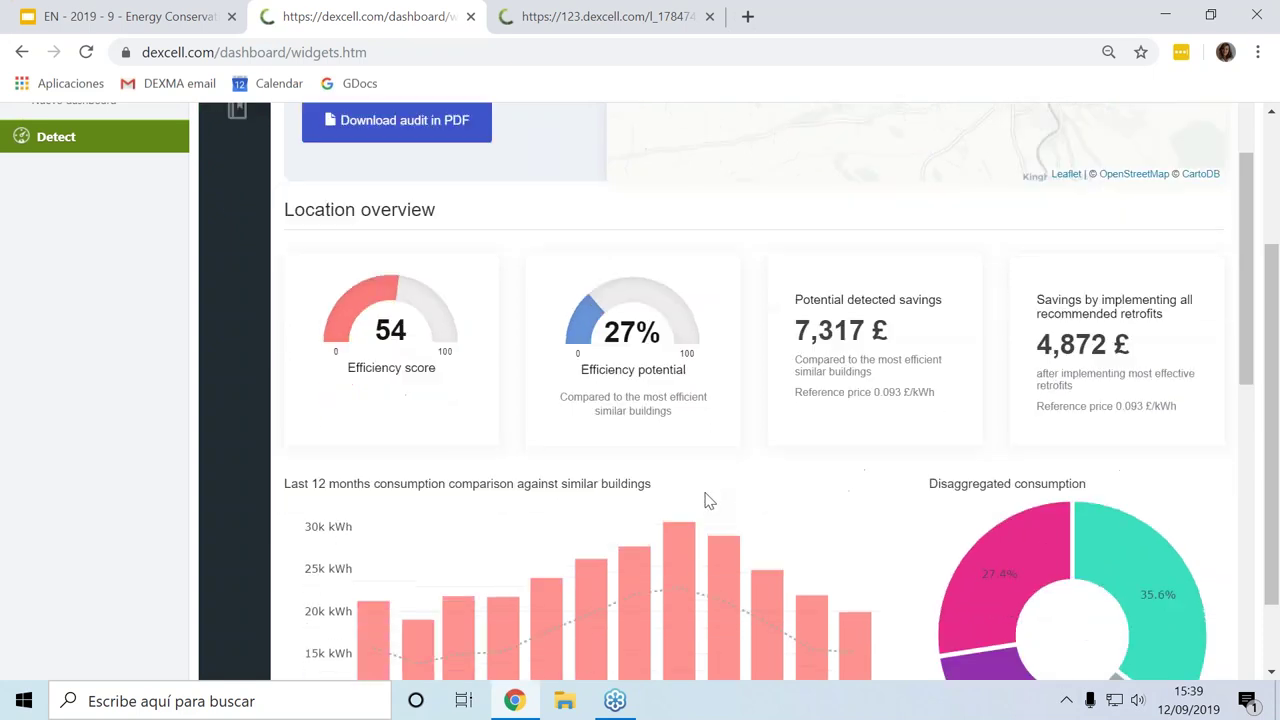
scroll(730, 470, "down", 2)
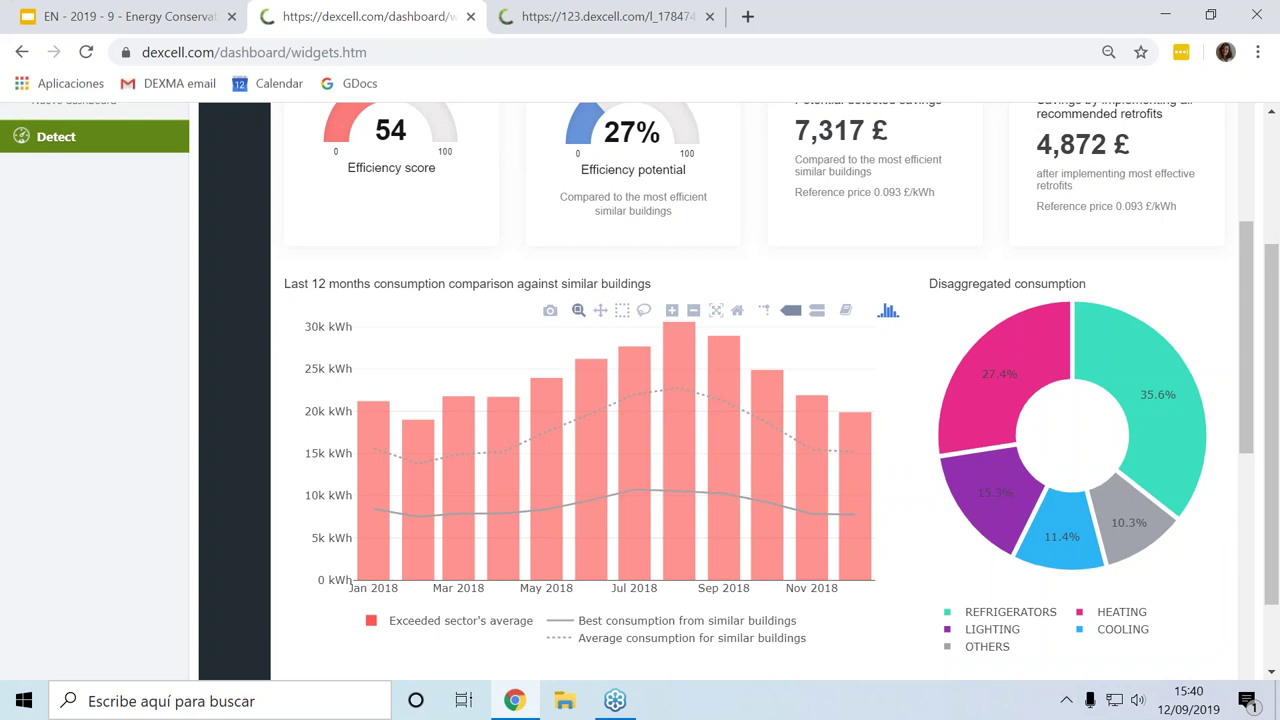
Switch to the open consumption analysis for 55 Supermarket and examine the daily electricity curves of the General and Frio_ devices.
left_click(595, 17)
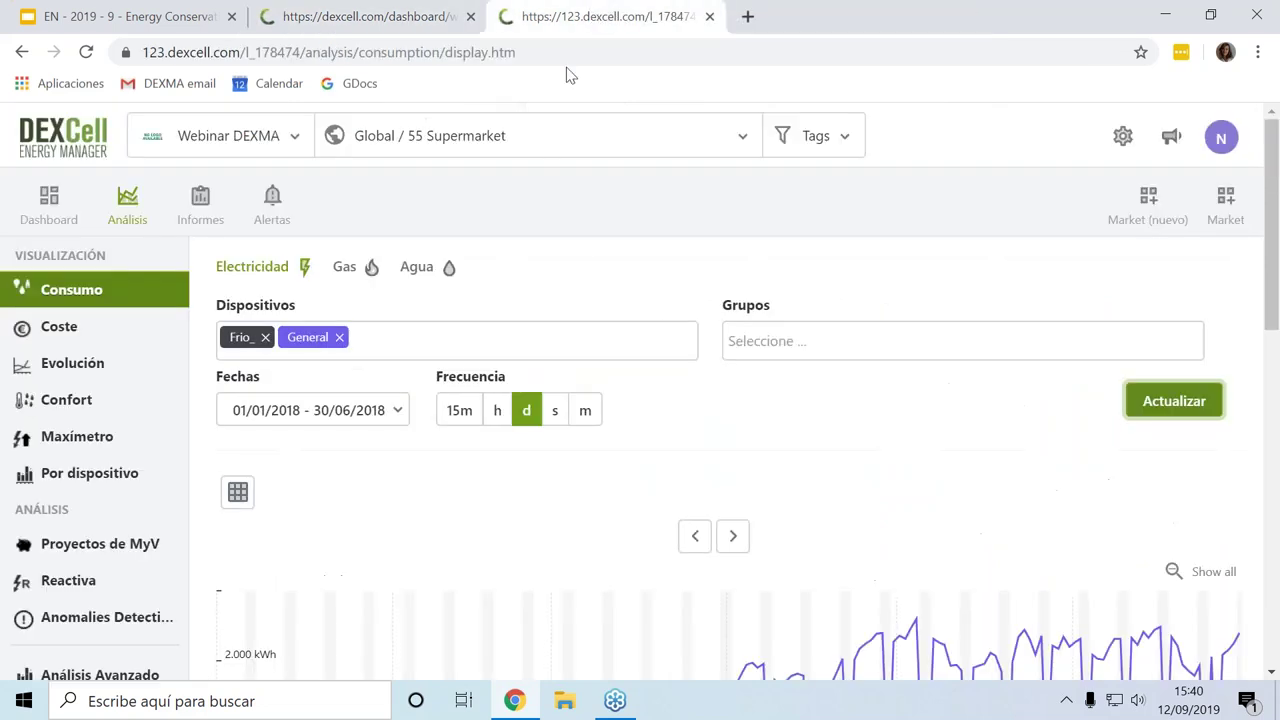
scroll(622, 272, "down", 1)
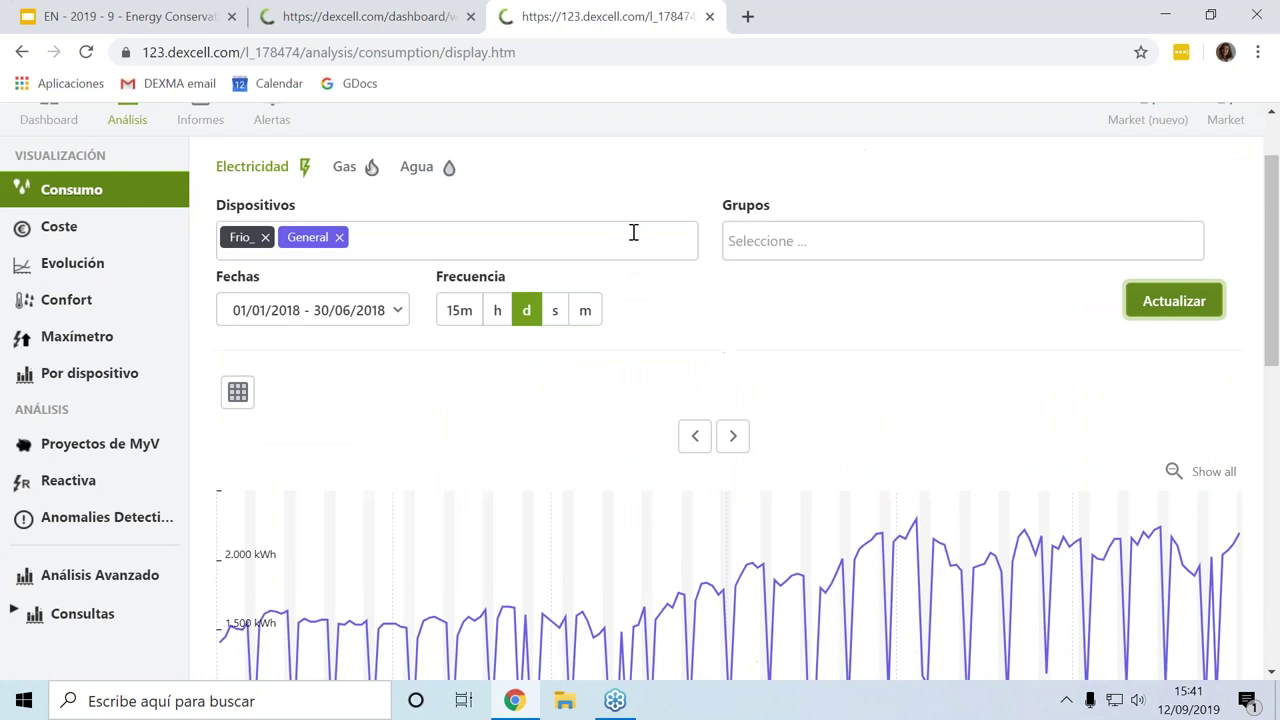
scroll(645, 218, "up", 1)
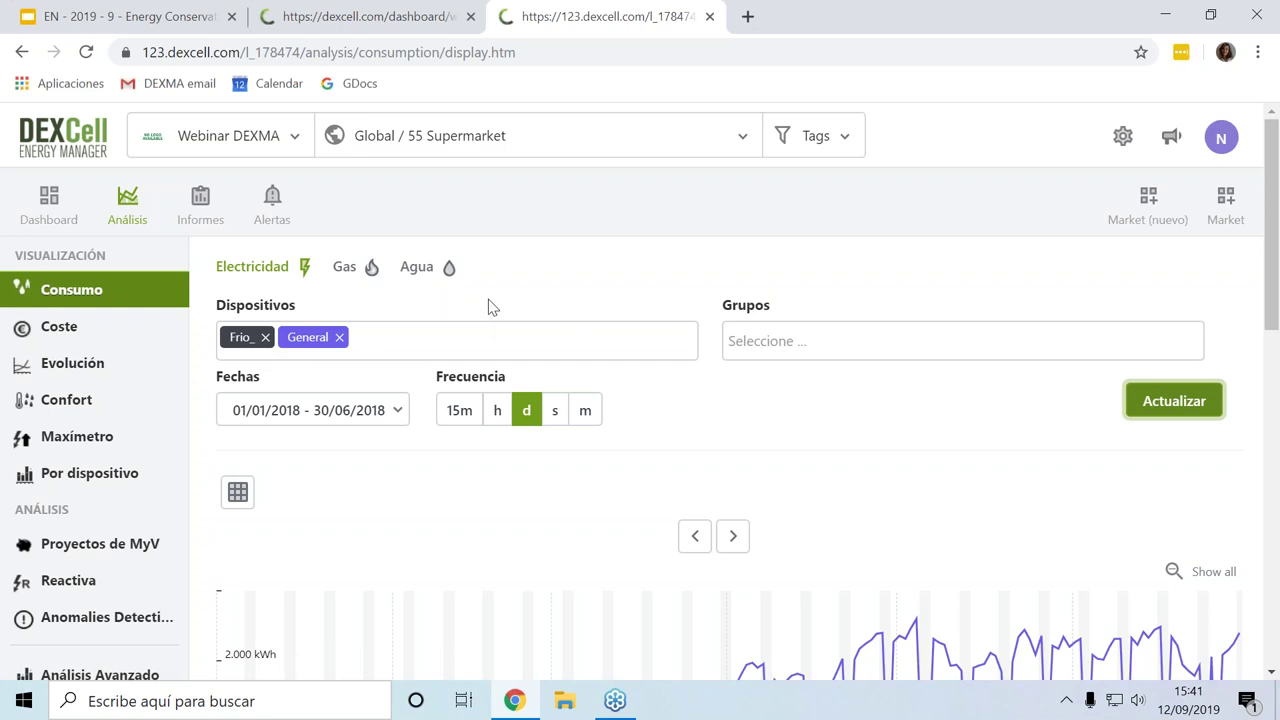
scroll(490, 308, "down", 3)
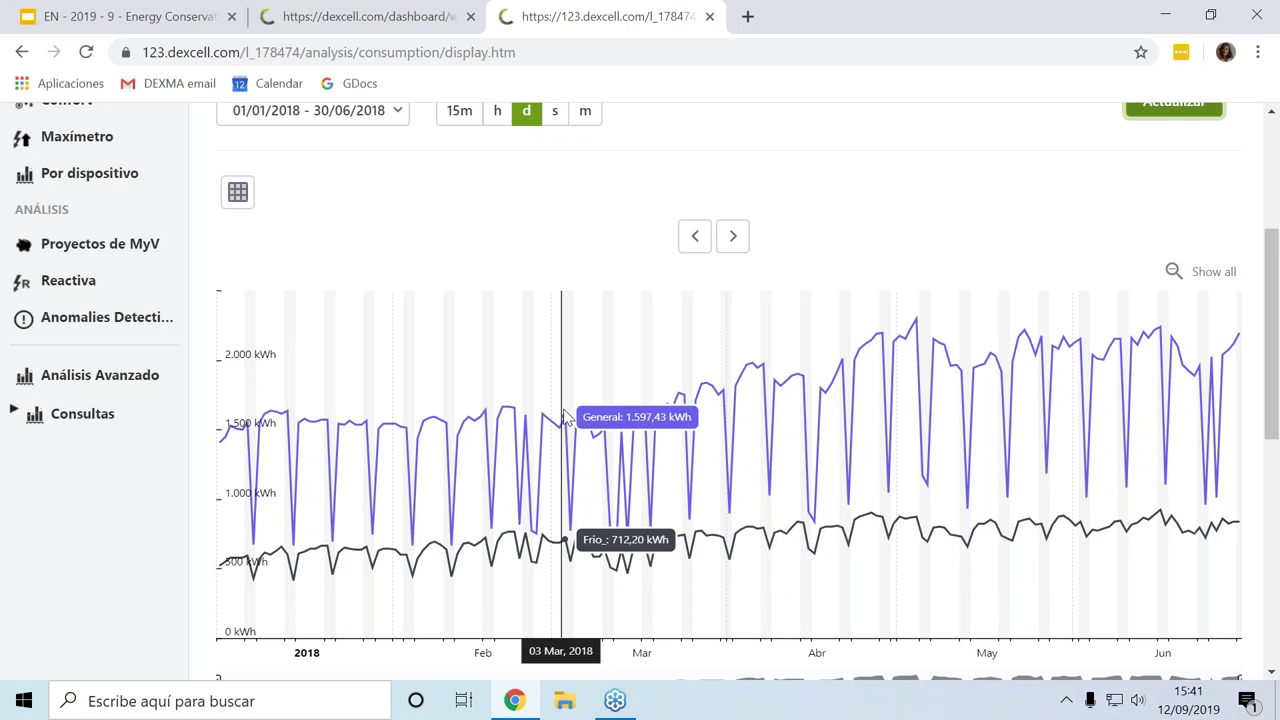
scroll(565, 416, "up", 1)
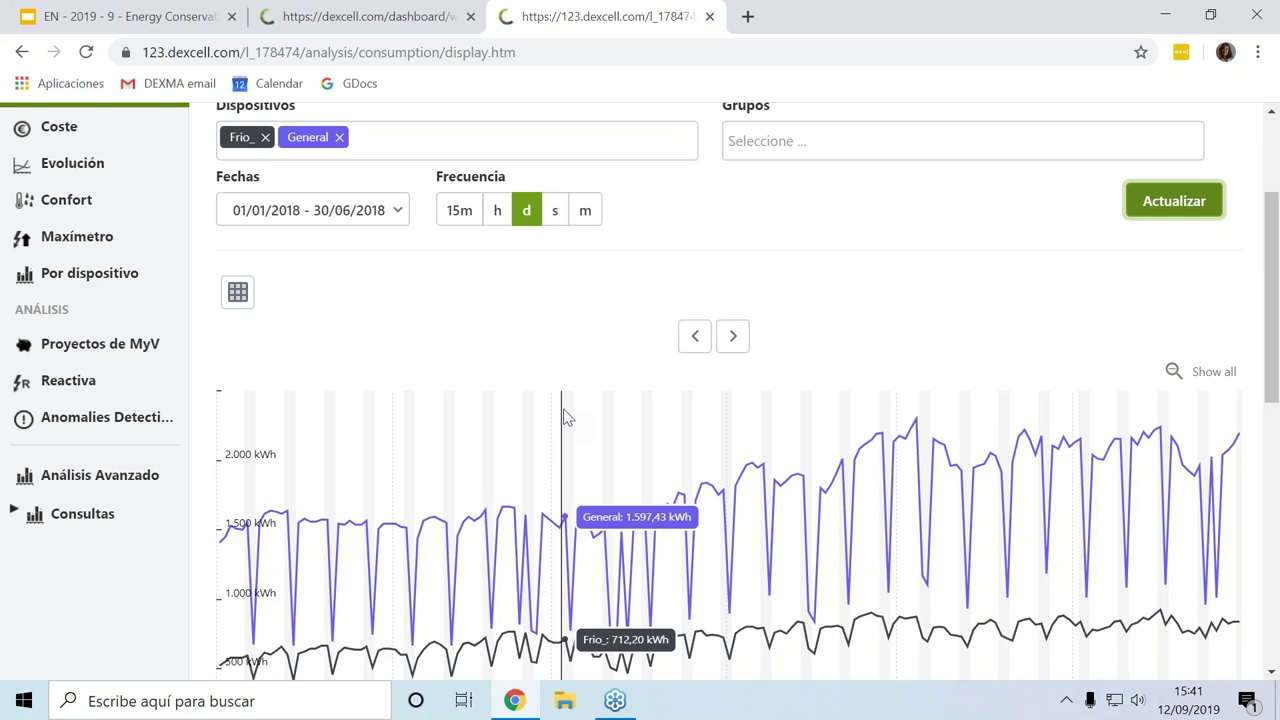
scroll(307, 384, "up", 1)
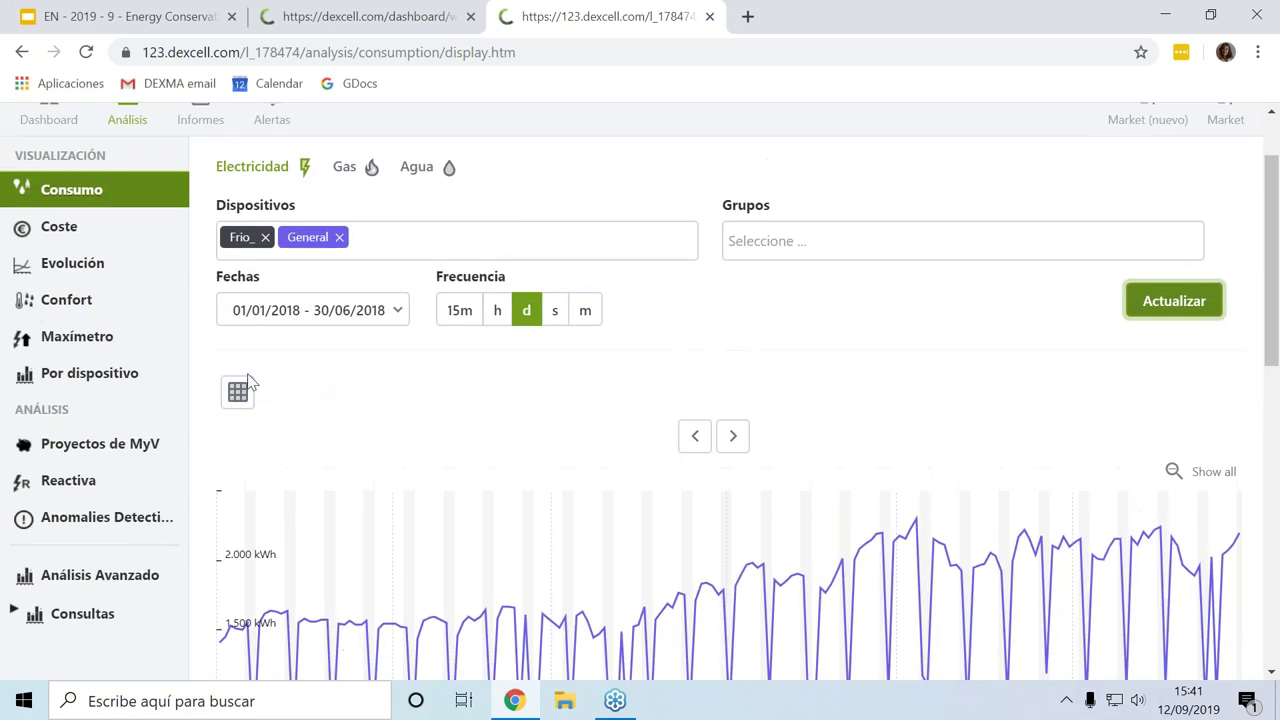
Open the electricity cost analysis, choose the Frio_ device and apply last year (Año pasado) as the date range.
left_click(125, 235)
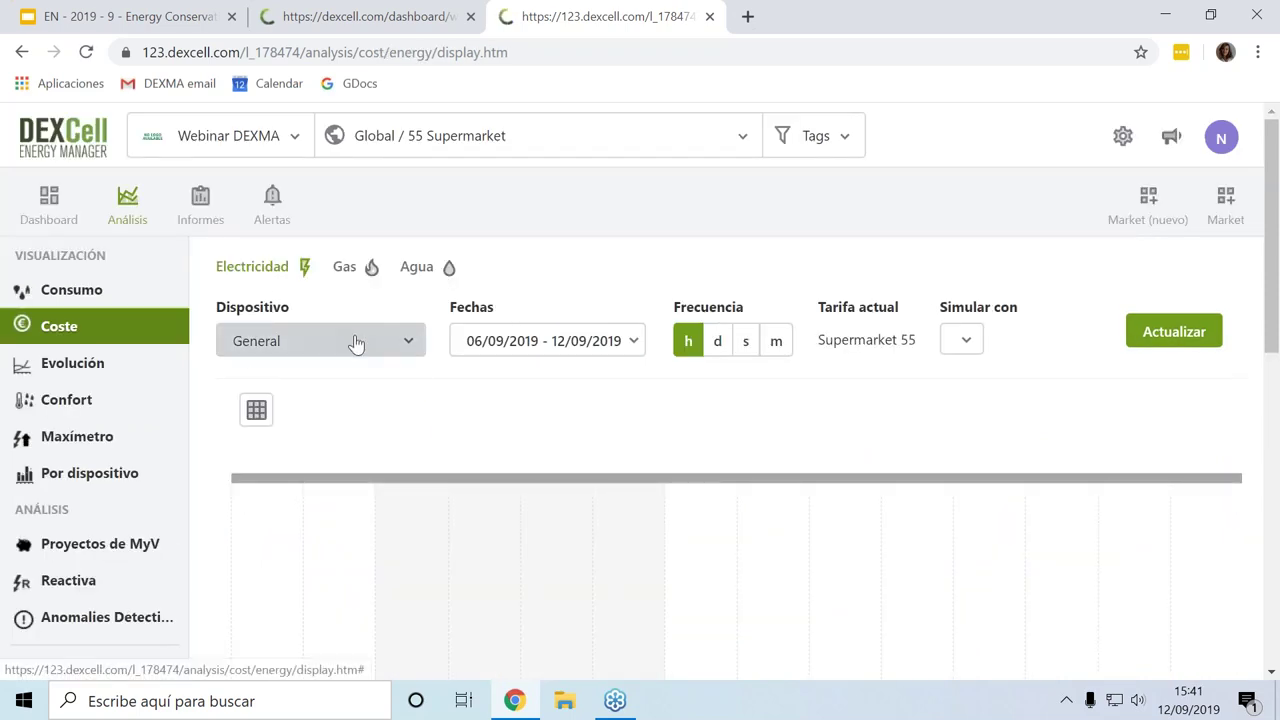
left_click(355, 342)
left_click(332, 413)
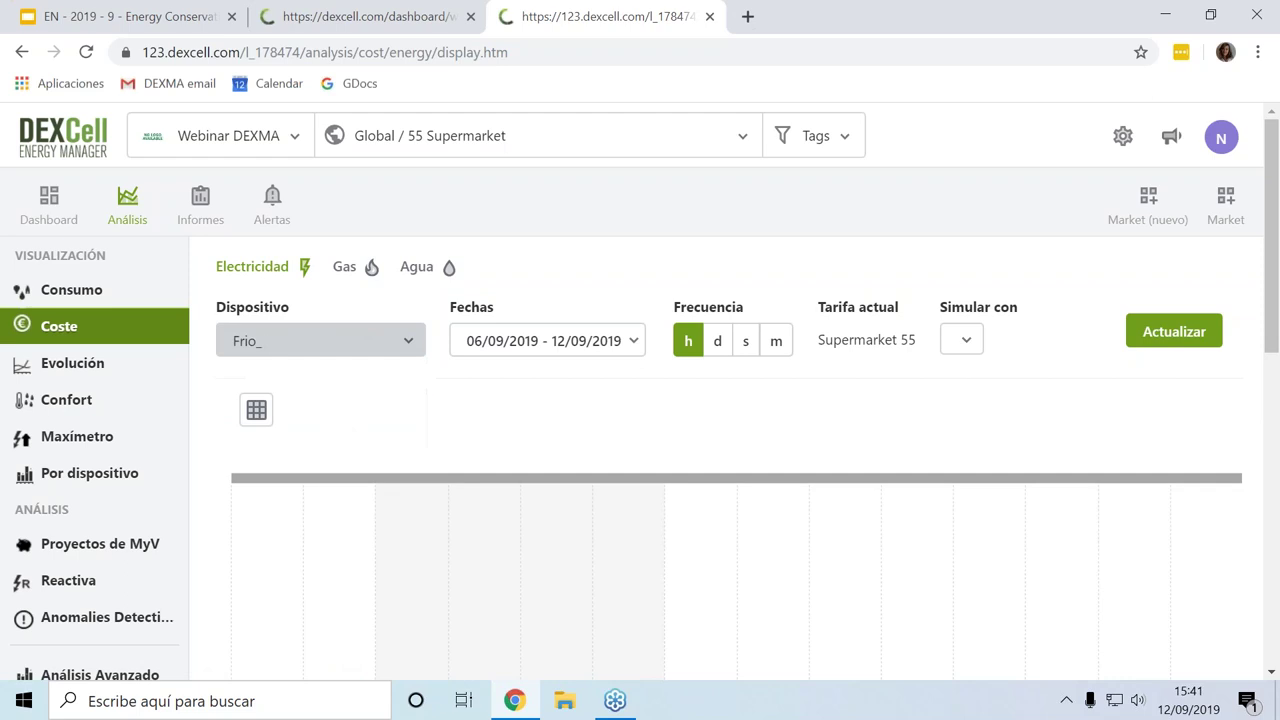
left_click(606, 343)
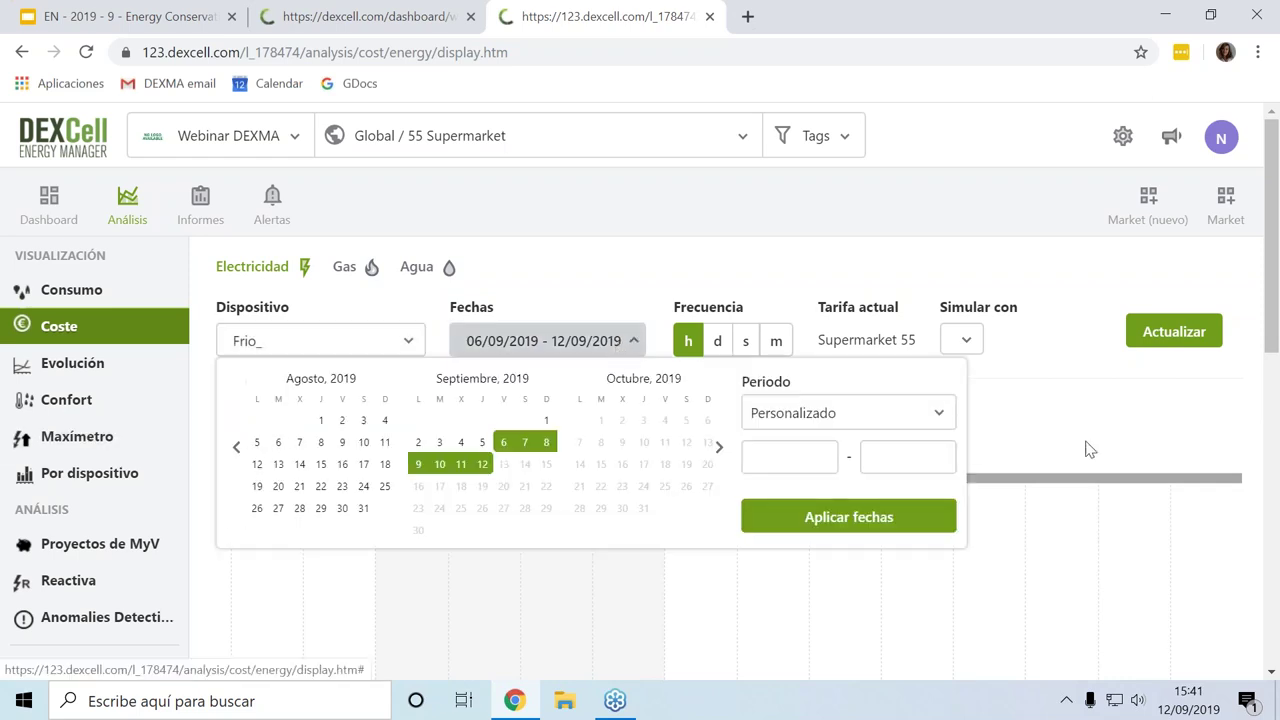
left_click(926, 424)
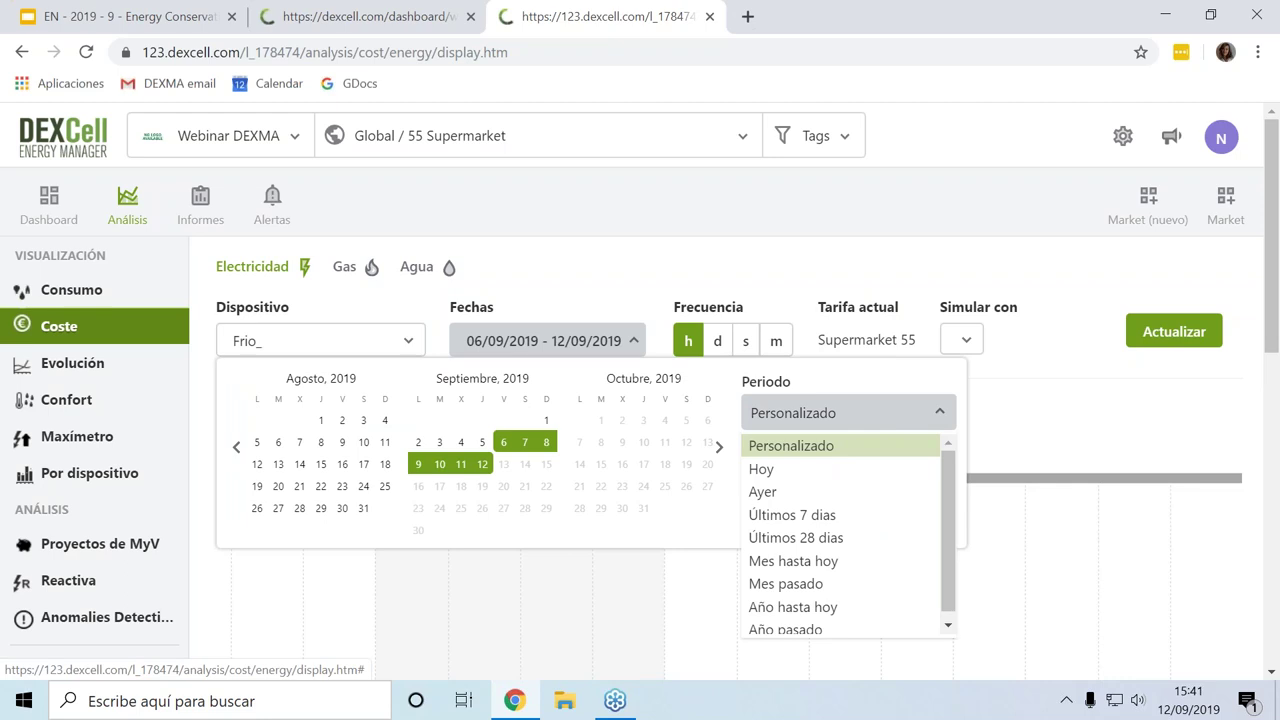
left_click(841, 623)
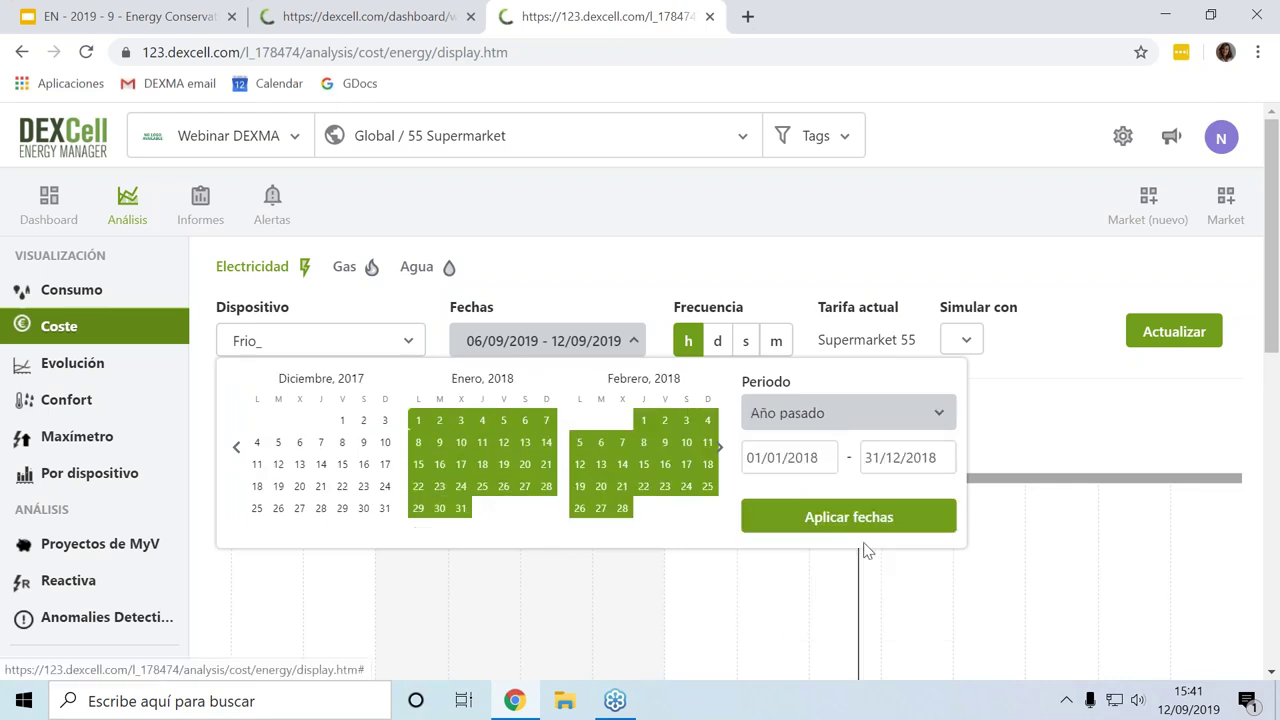
left_click(797, 517)
Set the cost frequency to daily, update the chart and examine the daily costs by tariff period P1, P2 and P3.
left_click(722, 350)
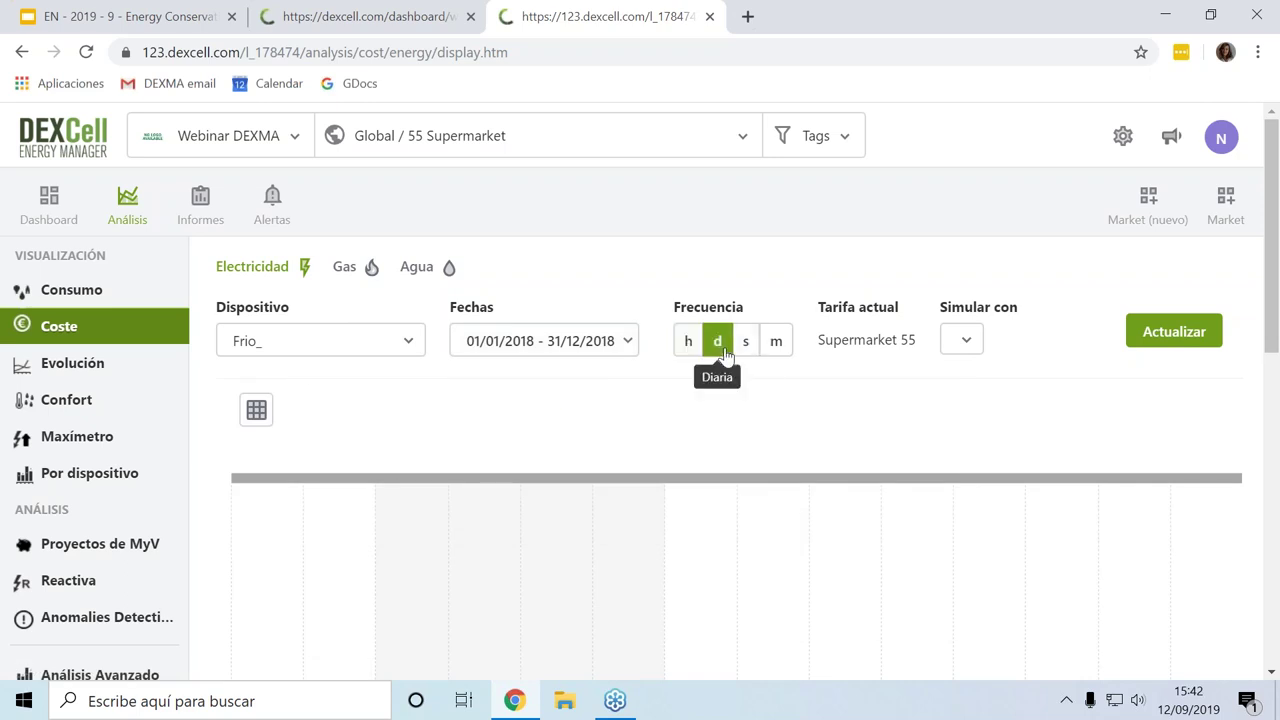
left_click(1188, 340)
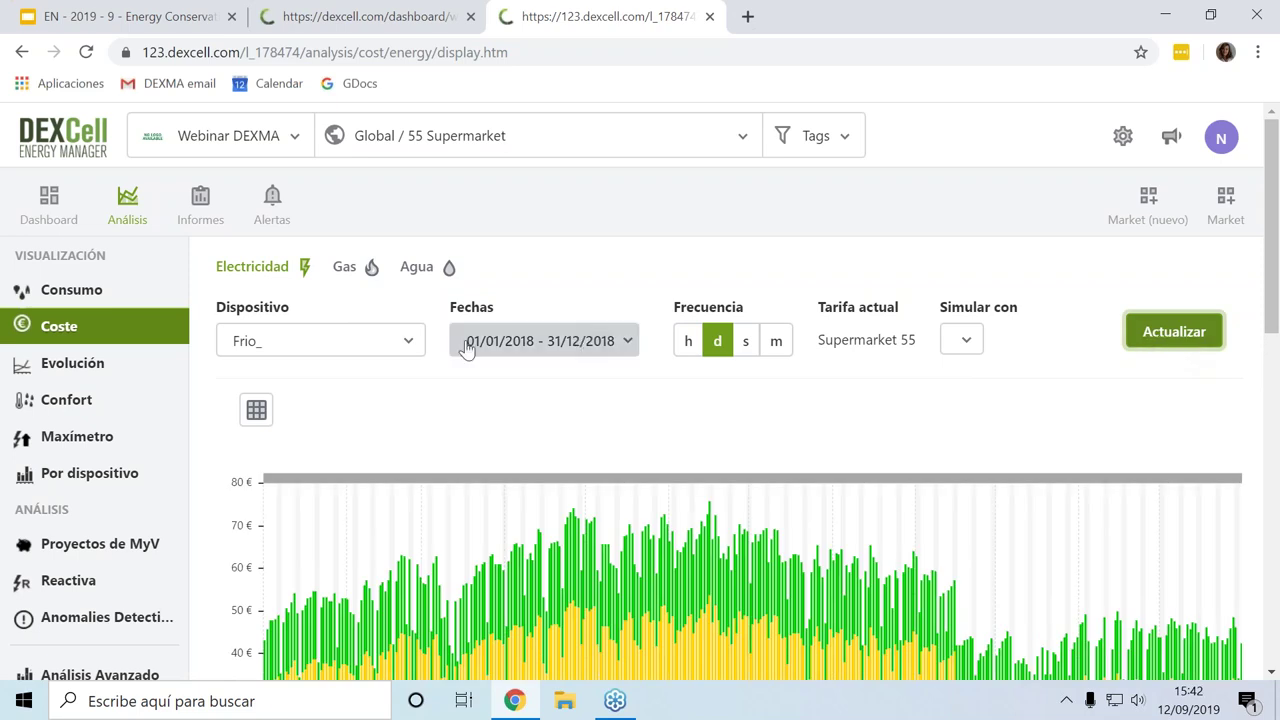
scroll(443, 368, "down", 1)
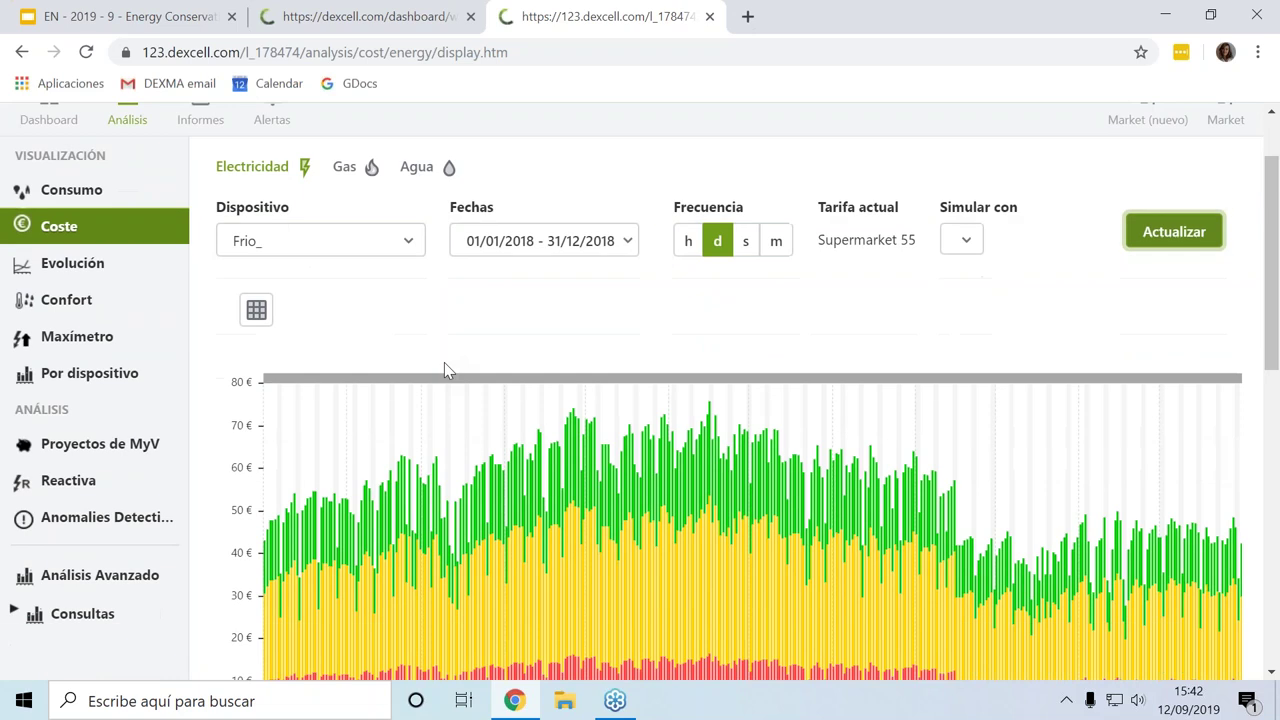
scroll(459, 347, "down", 1)
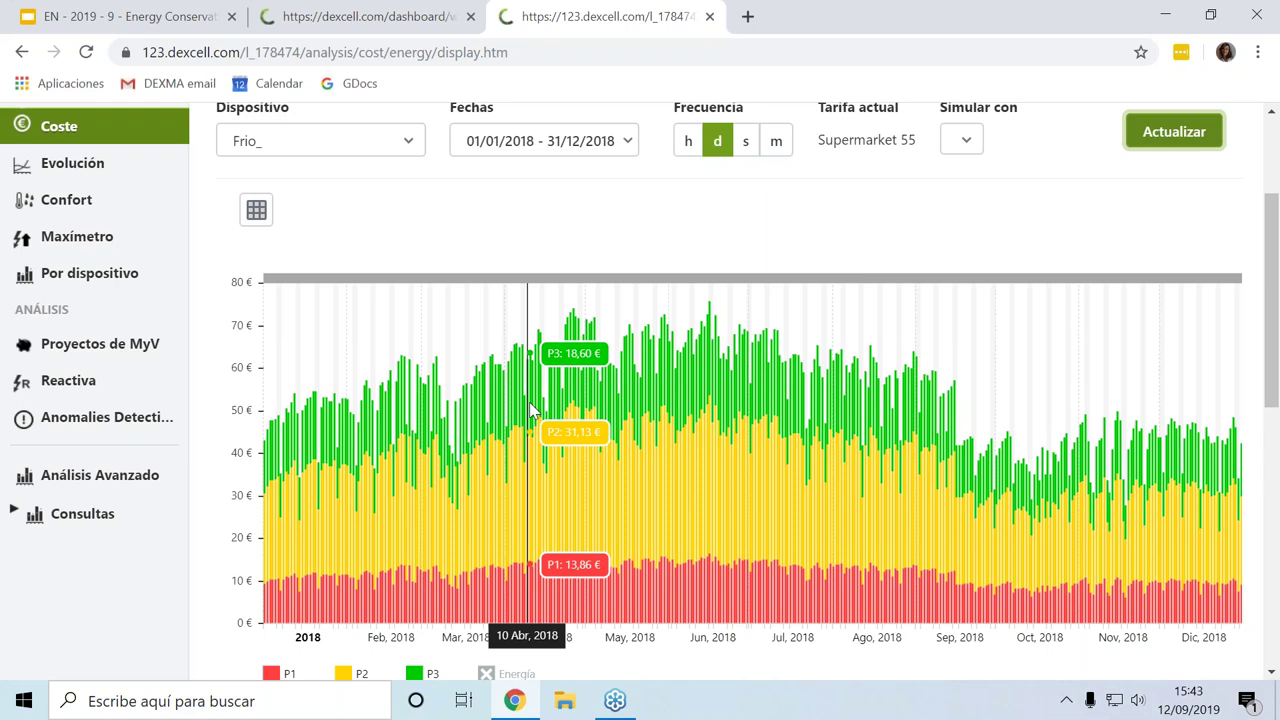
scroll(529, 402, "up", 1)
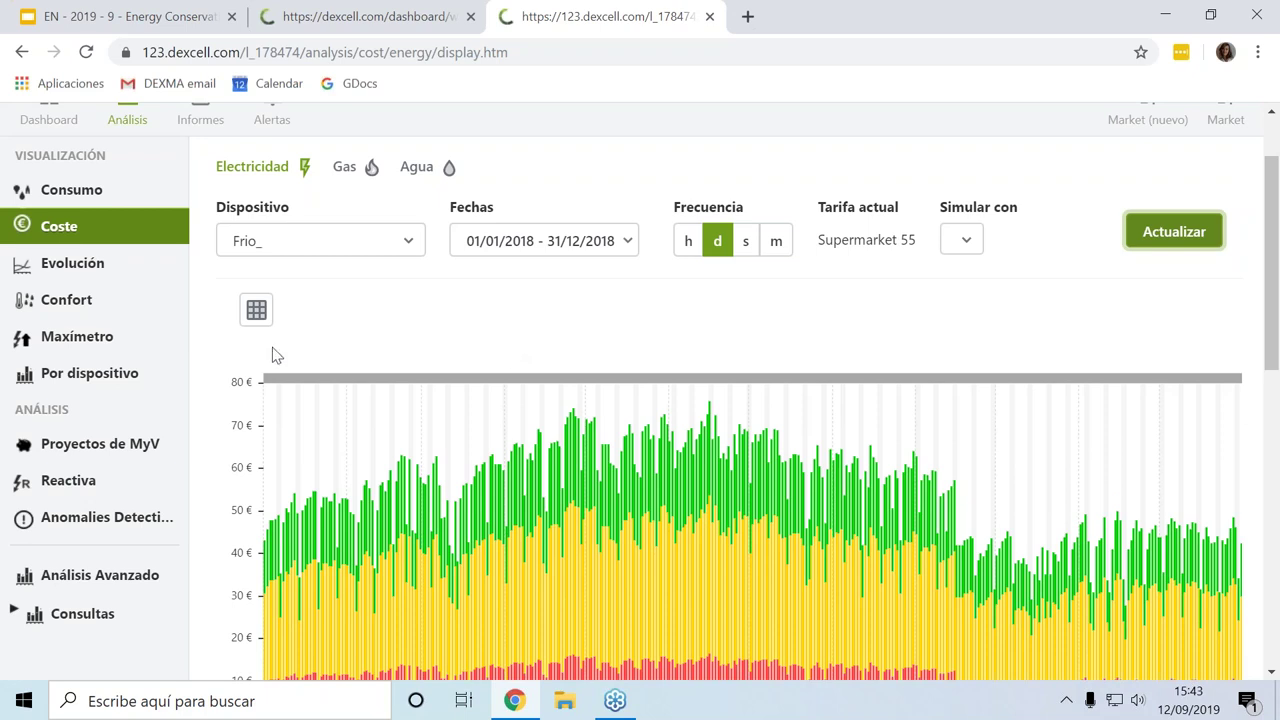
Open the Hp flotante project among the MyV projects and examine its daily real consumption against the reference consumption.
left_click(100, 443)
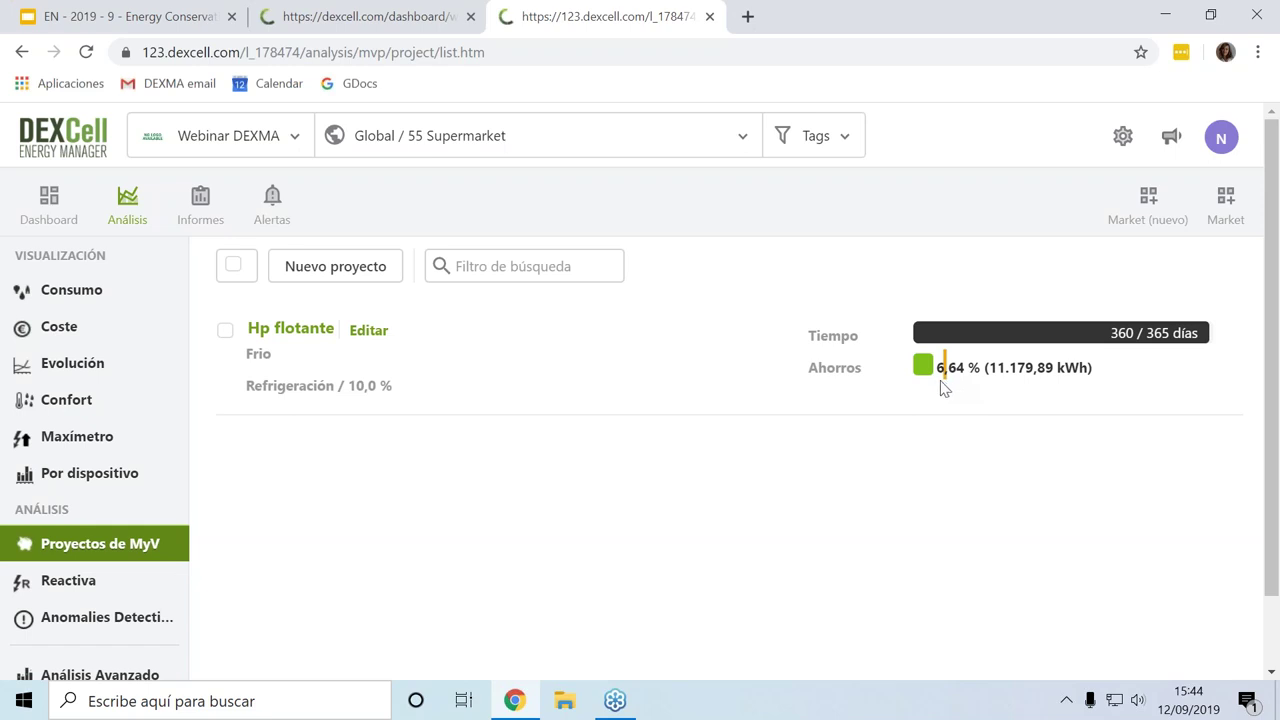
left_click(297, 341)
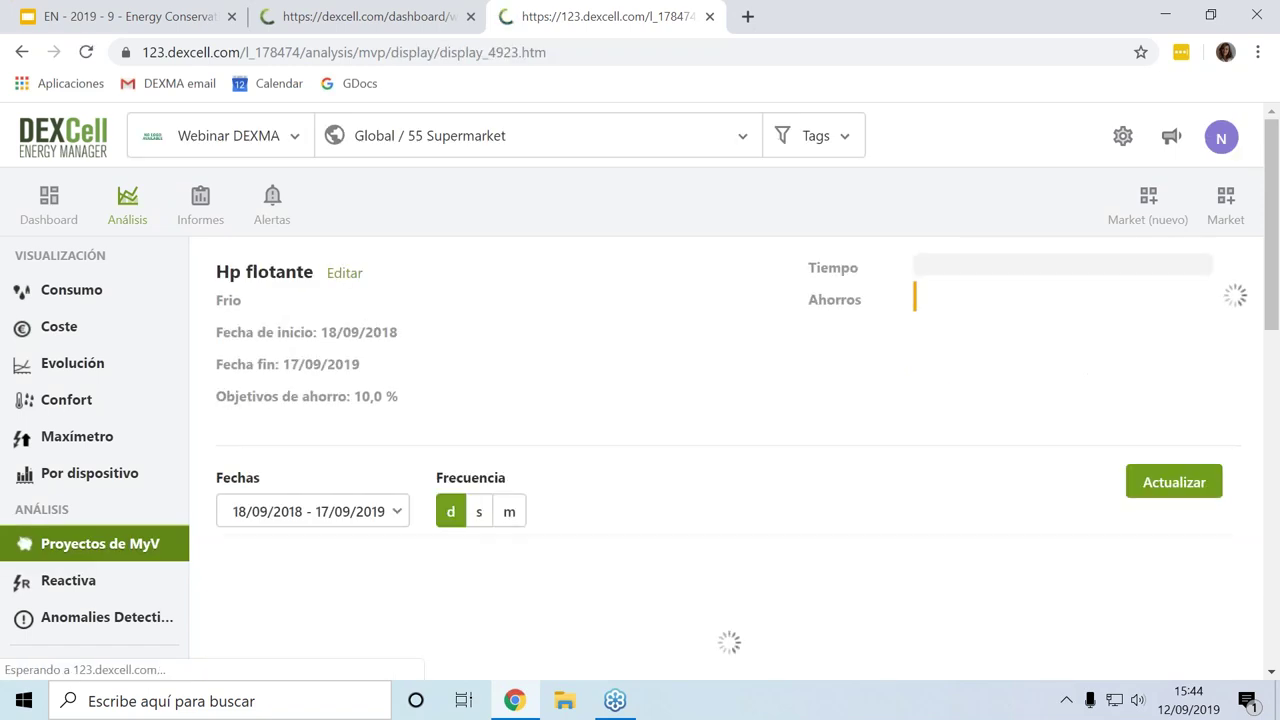
scroll(746, 347, "down", 2)
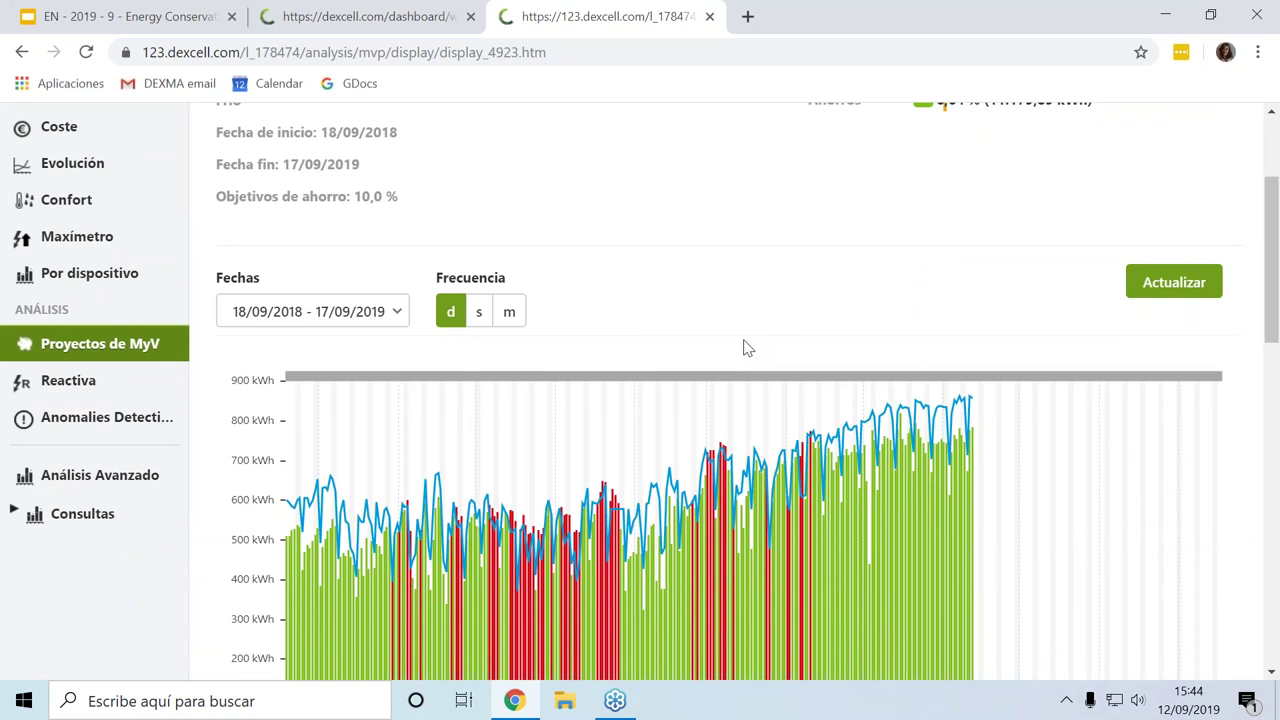
scroll(743, 346, "up", 1)
scroll(706, 457, "down", 1)
scroll(764, 251, "down", 1)
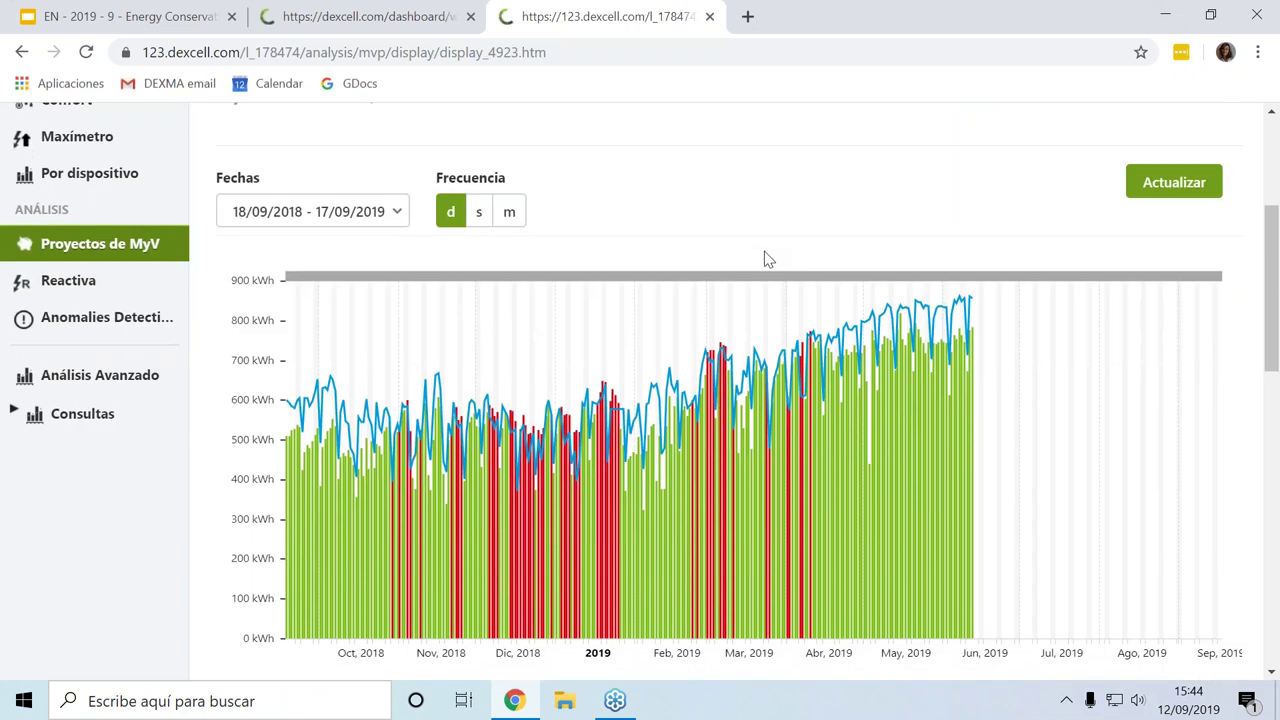
scroll(561, 477, "down", 1)
scroll(561, 478, "down", 1)
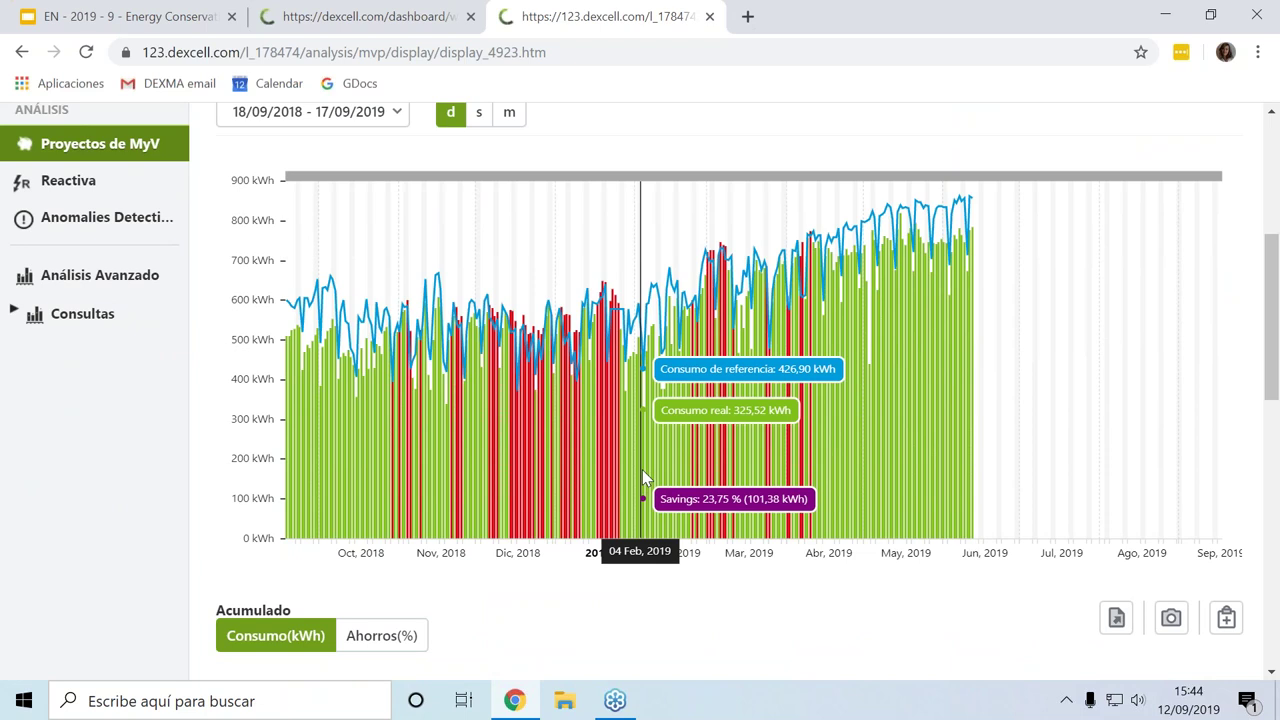
scroll(645, 478, "up", 1)
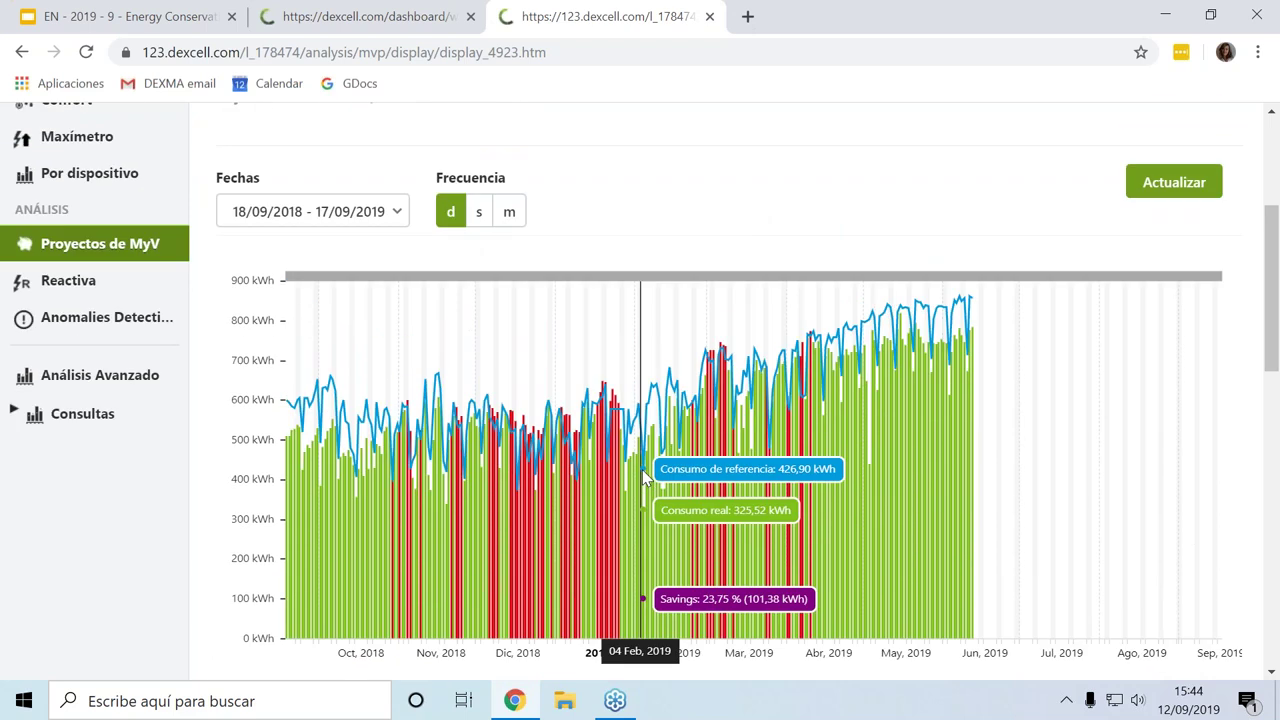
Examine the project's accumulated consumption chart, comparing real consumption with the reference and the target.
scroll(642, 469, "down", 4)
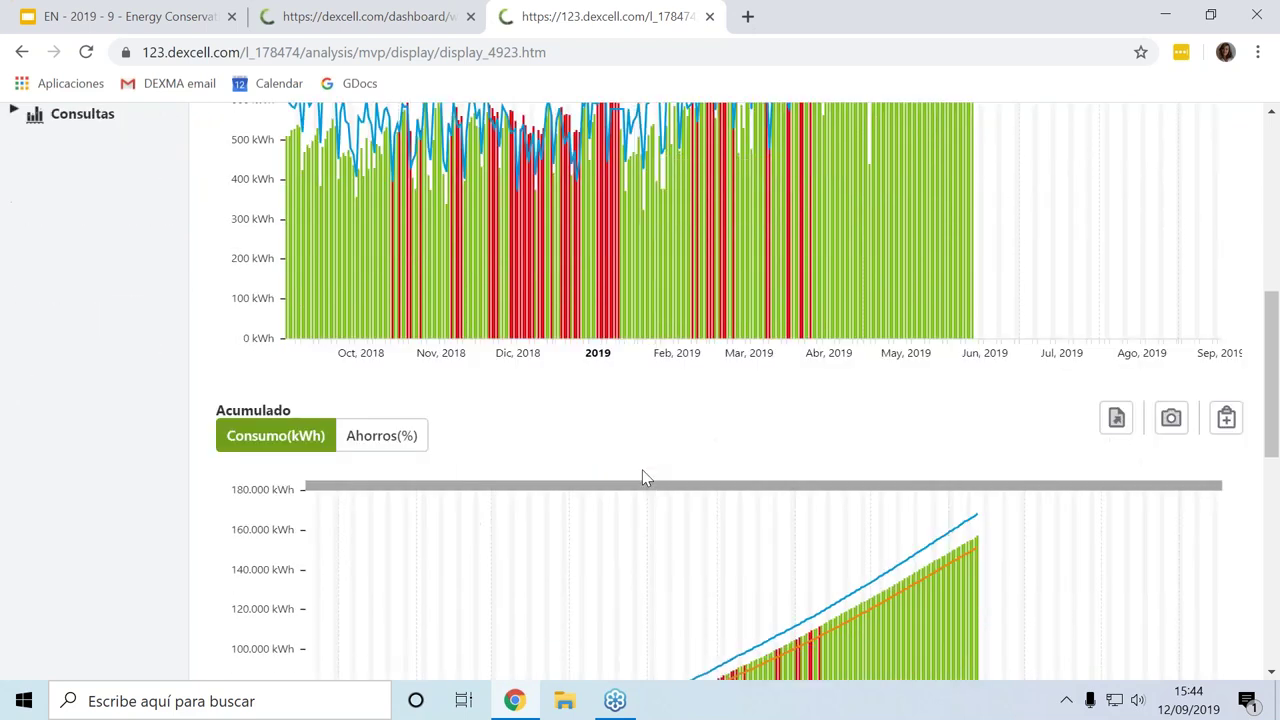
scroll(645, 478, "down", 2)
mouse_move(641, 470)
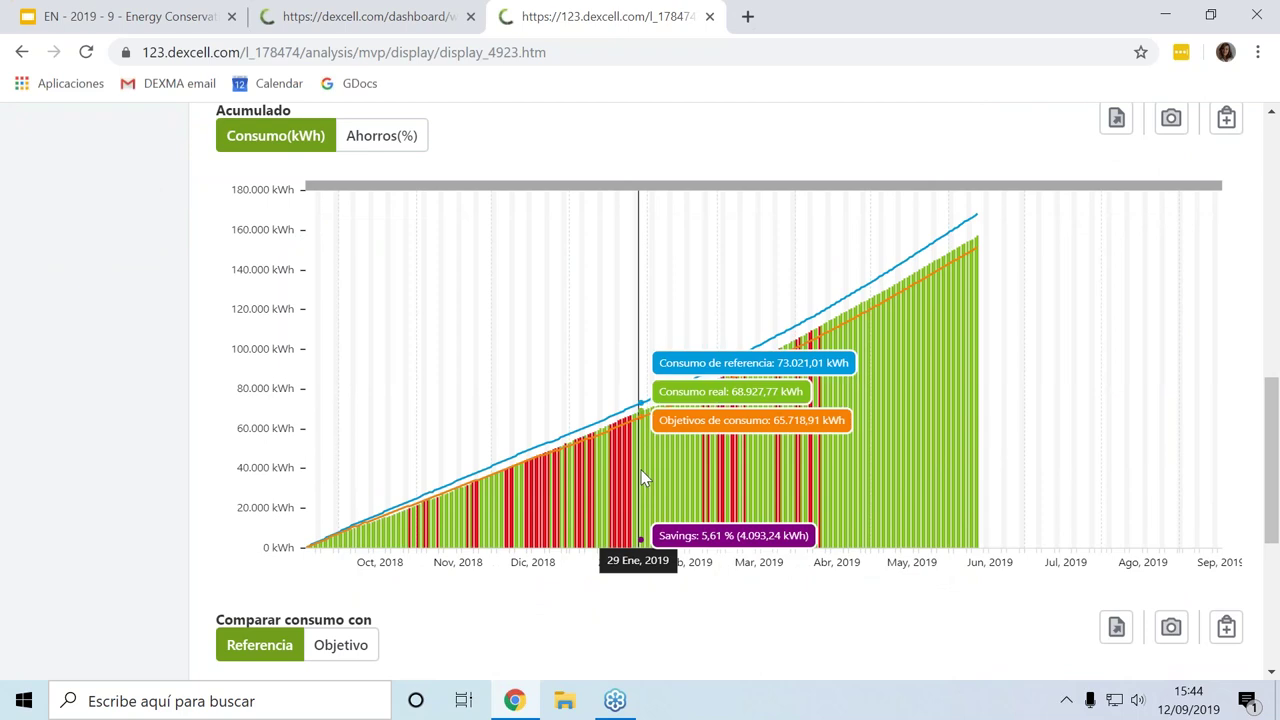